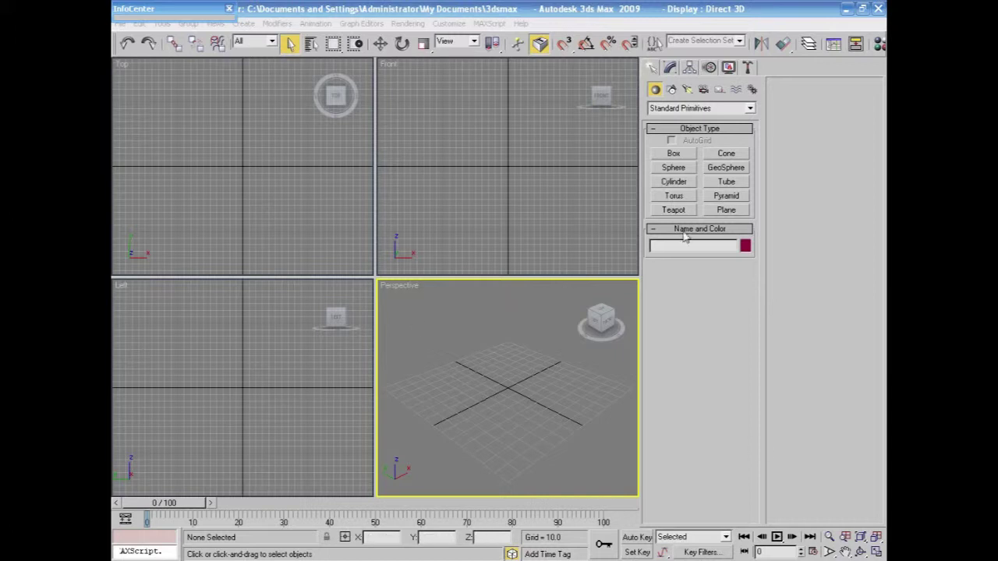
Draw a trial bone chain in the Front viewport, shaped like a bent leg with a foot
left_click(752, 90)
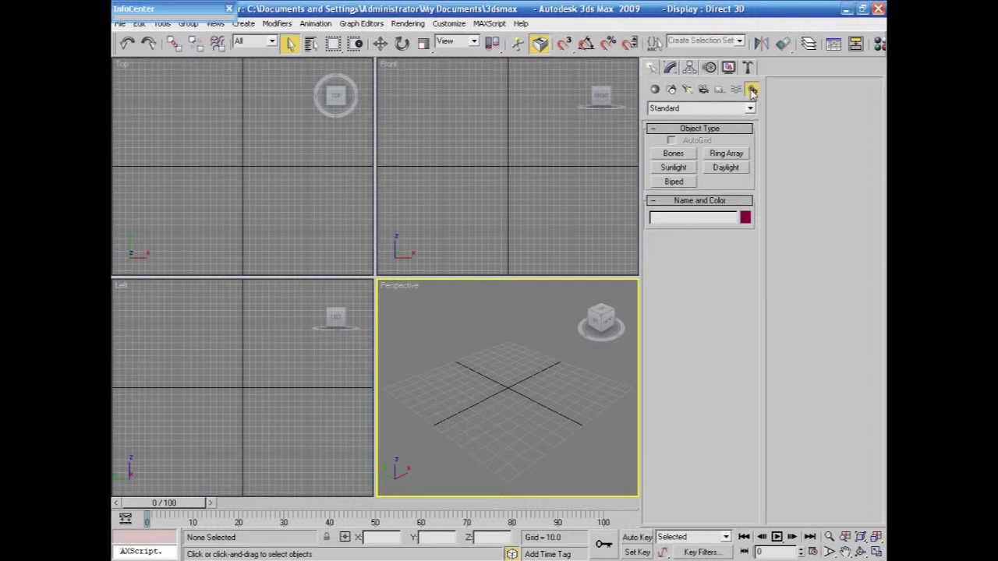
left_click(672, 155)
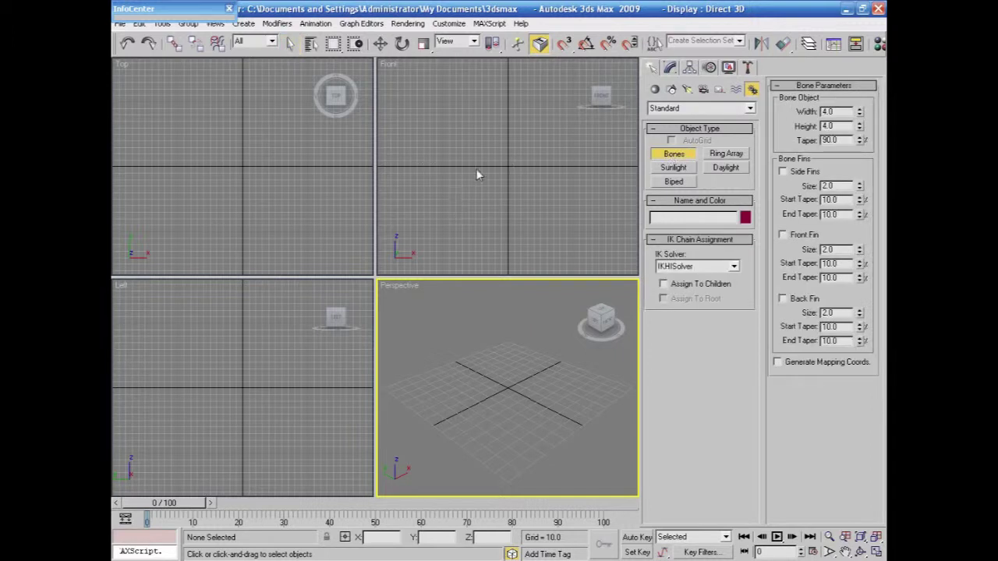
left_click(497, 96)
left_click(484, 189)
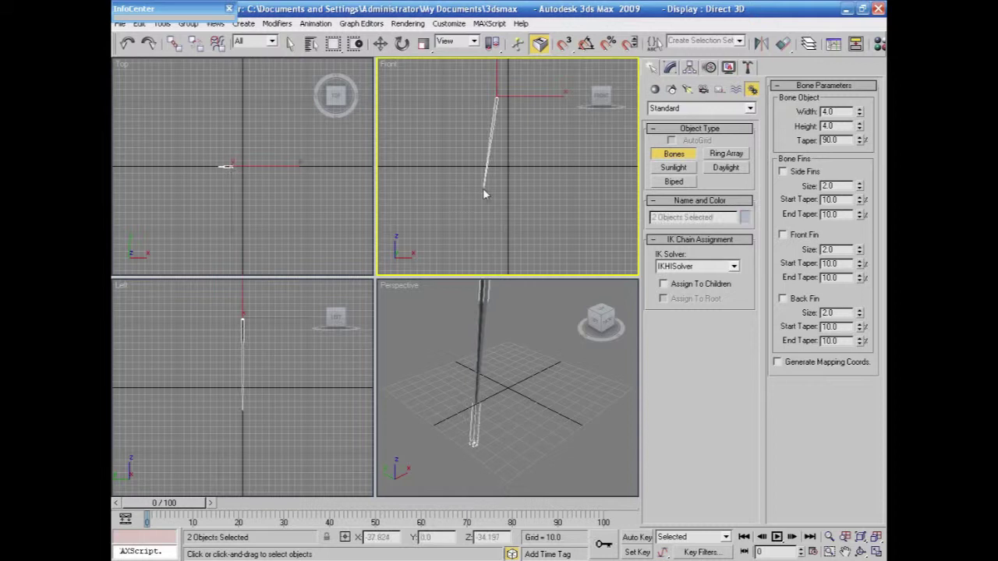
left_click(503, 257)
left_click(523, 268)
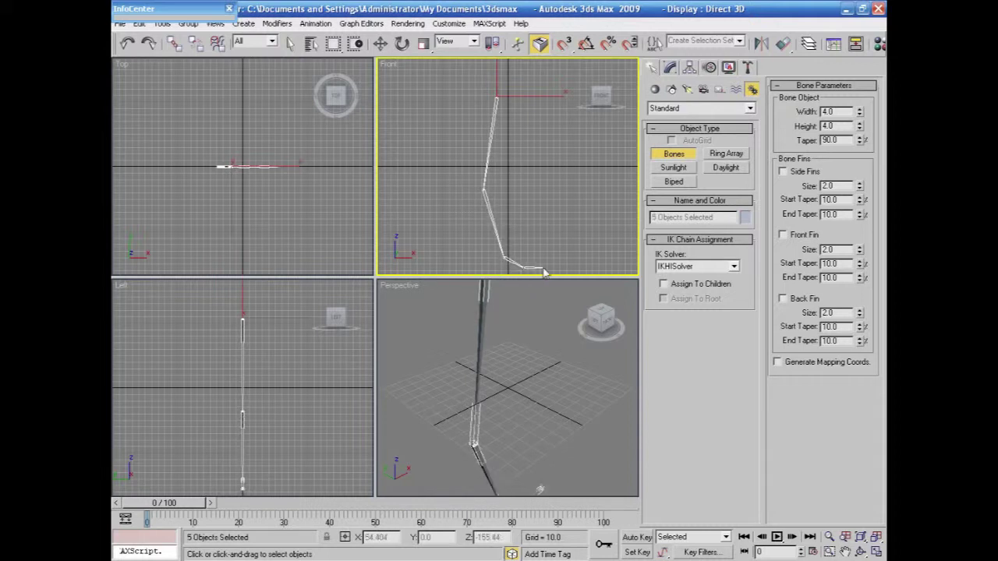
right_click(587, 251)
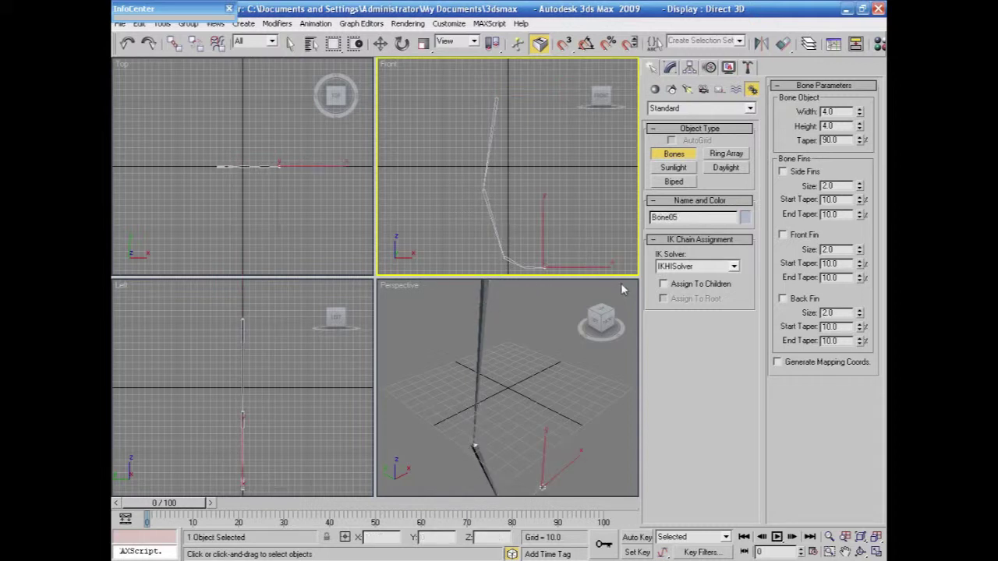
Select the entire trial bone chain in the Front viewport and delete it
left_click(380, 44)
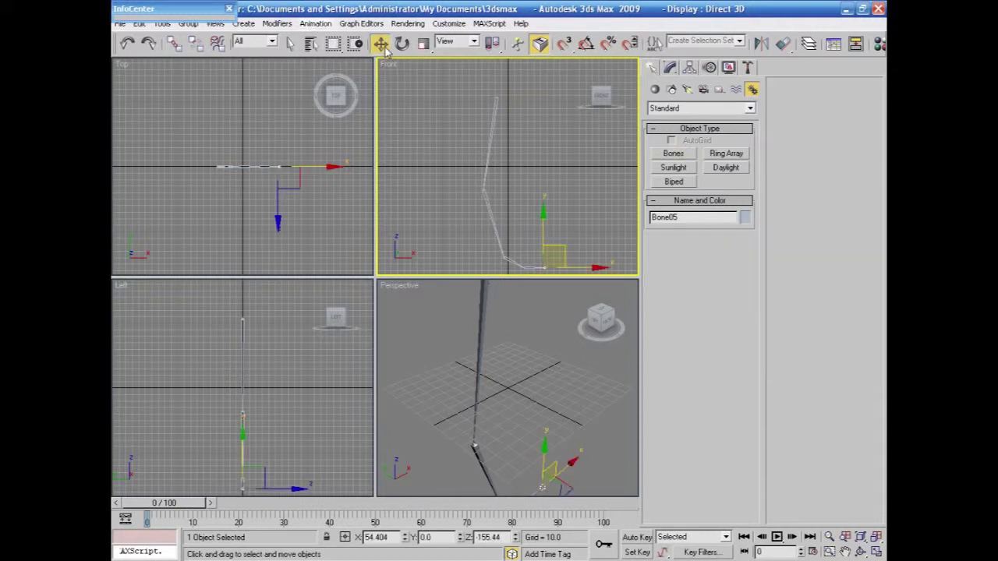
right_click(462, 112)
left_click(450, 115)
left_click_drag(456, 91, 600, 279)
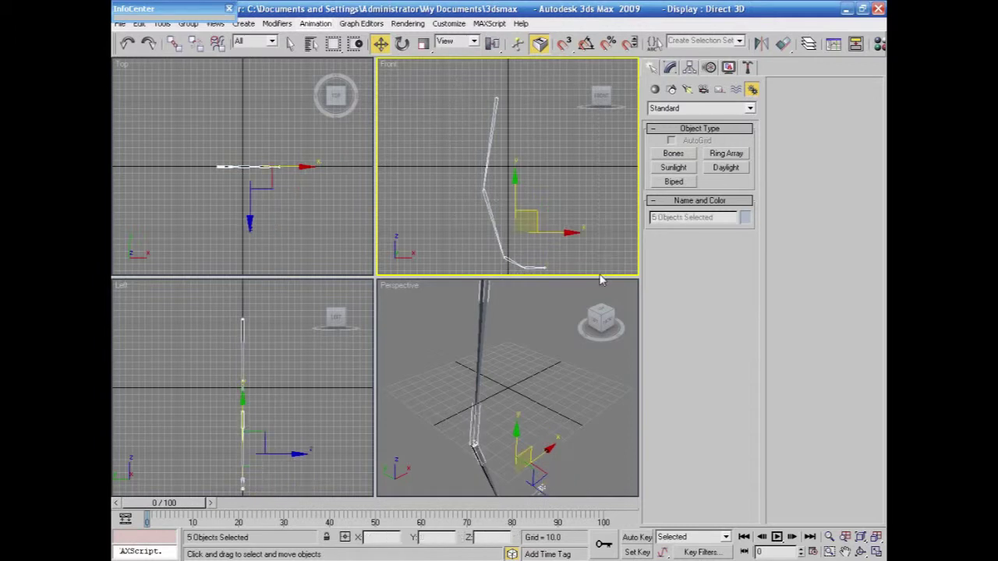
key("Delete")
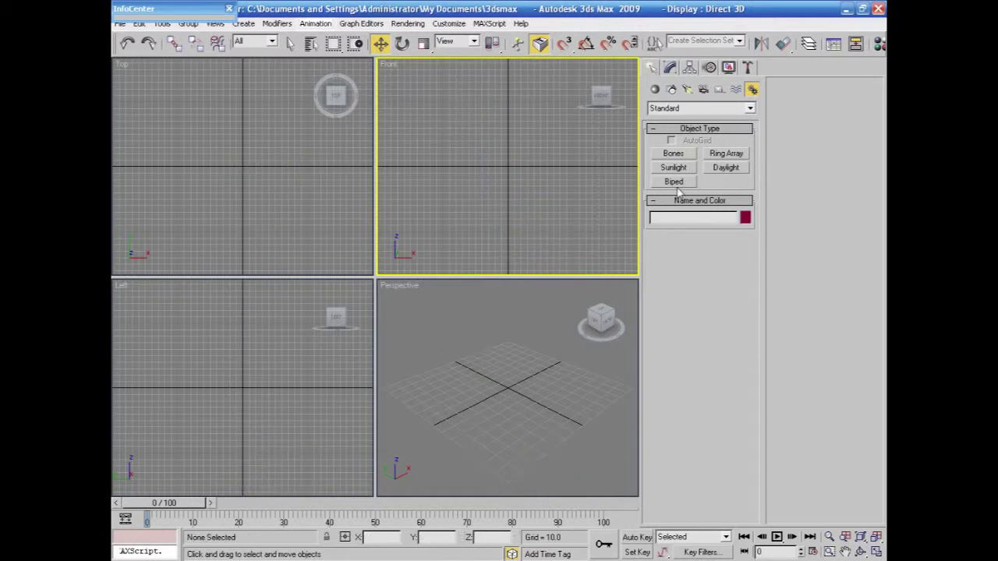
Create an upright cylinder at the origin from the Top viewport, about 18.7 in radius and 184.5 in height
left_click(654, 88)
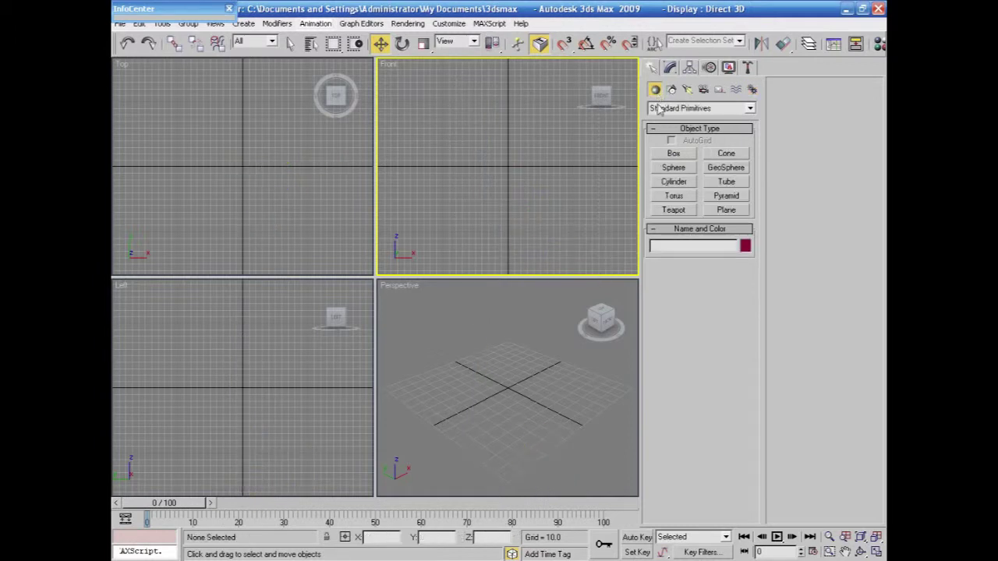
left_click(673, 181)
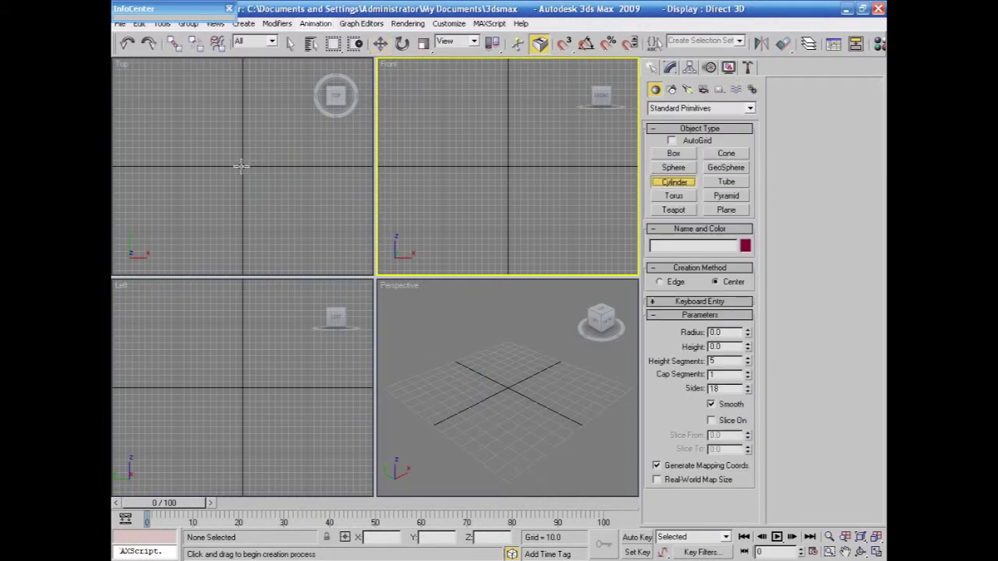
left_click_drag(242, 166, 252, 172)
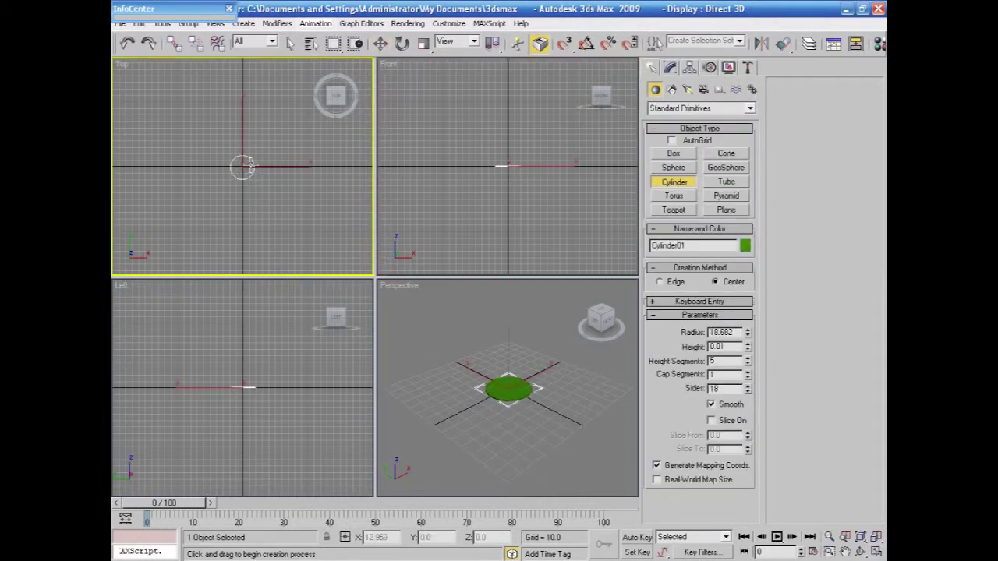
left_click(248, 49)
middle_click_drag(484, 219, 487, 244)
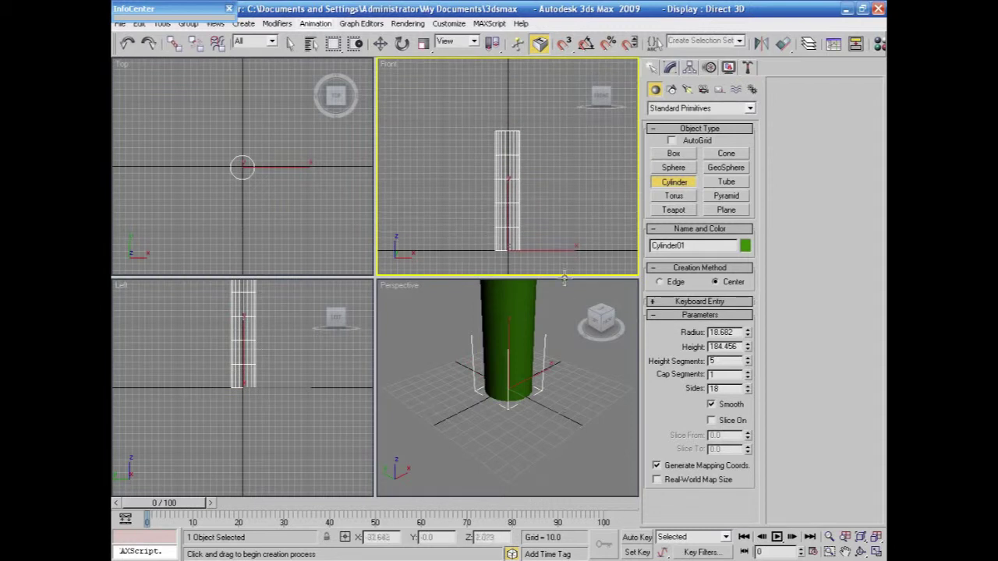
middle_click_drag(539, 379, 538, 400)
scroll(539, 400, "down", 2)
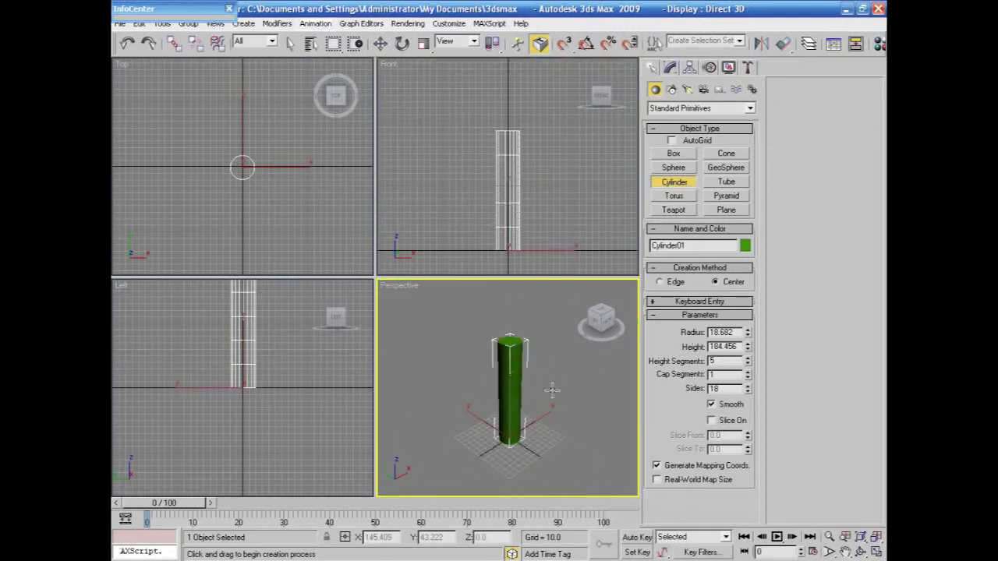
key("w")
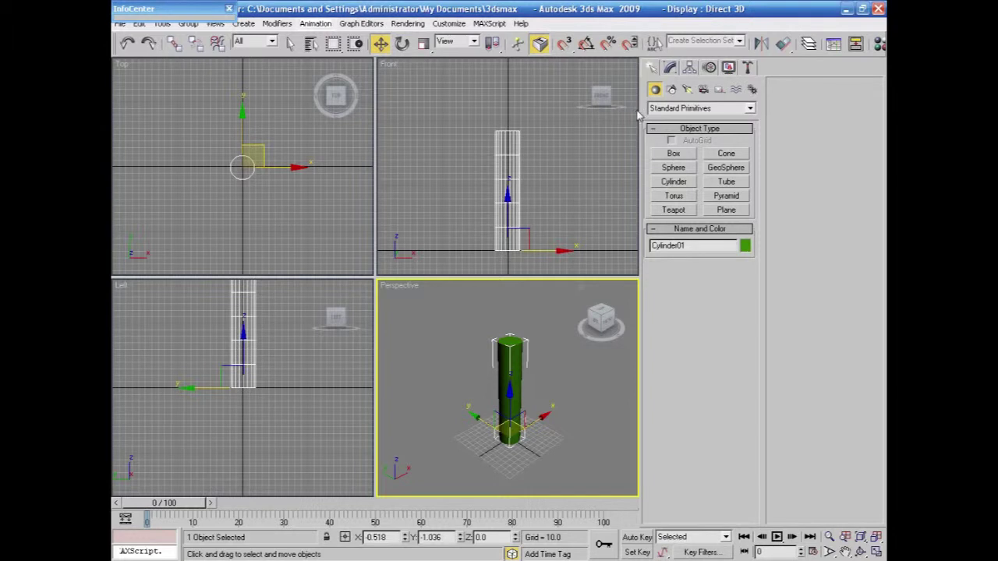
Set the cylinder's height segments to 2
left_click(671, 68)
scroll(550, 205, "up", 2)
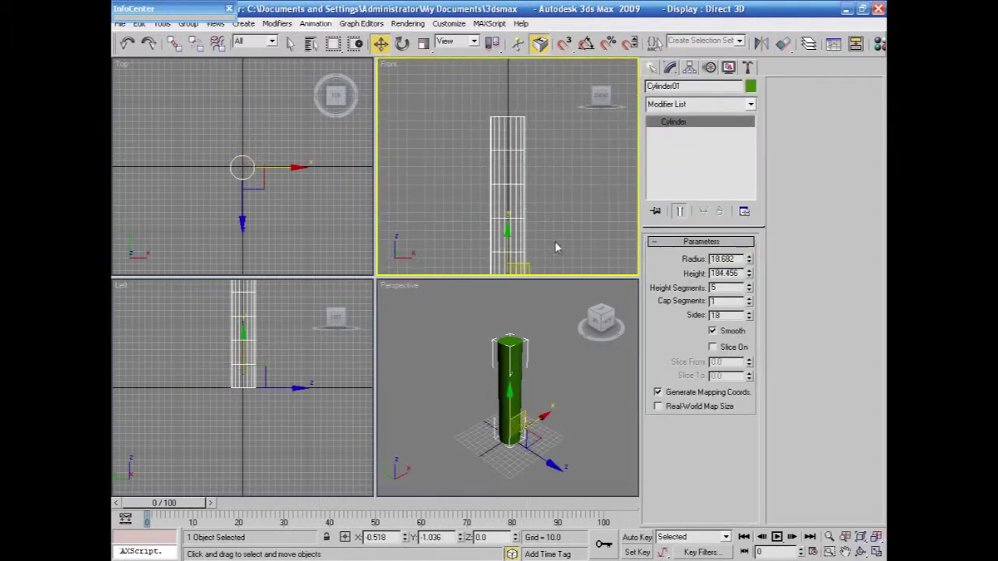
left_click_drag(750, 291, 741, 308)
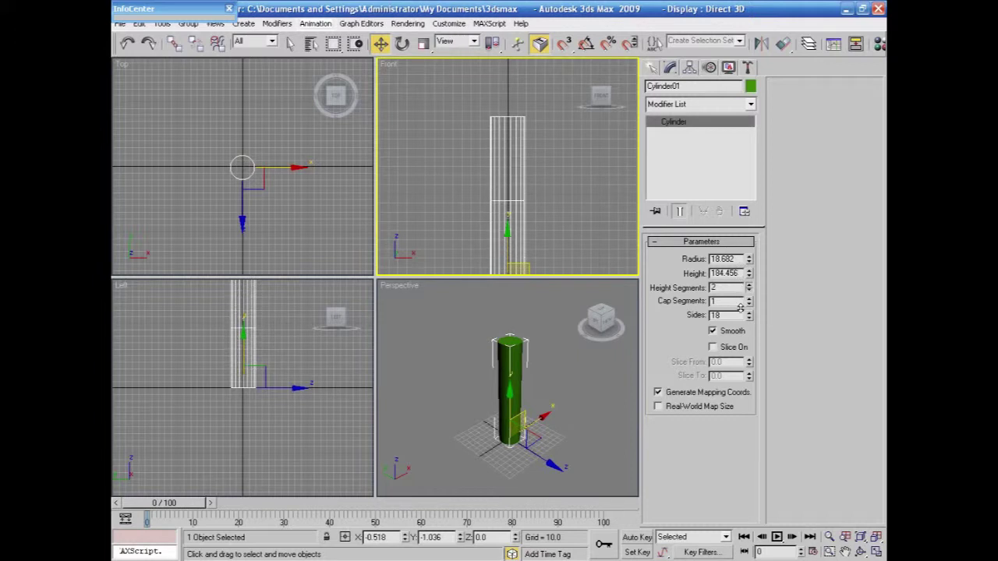
mouse_move(561, 242)
middle_mouse_down()
mouse_move(557, 229)
mouse_move(558, 239)
middle_mouse_up()
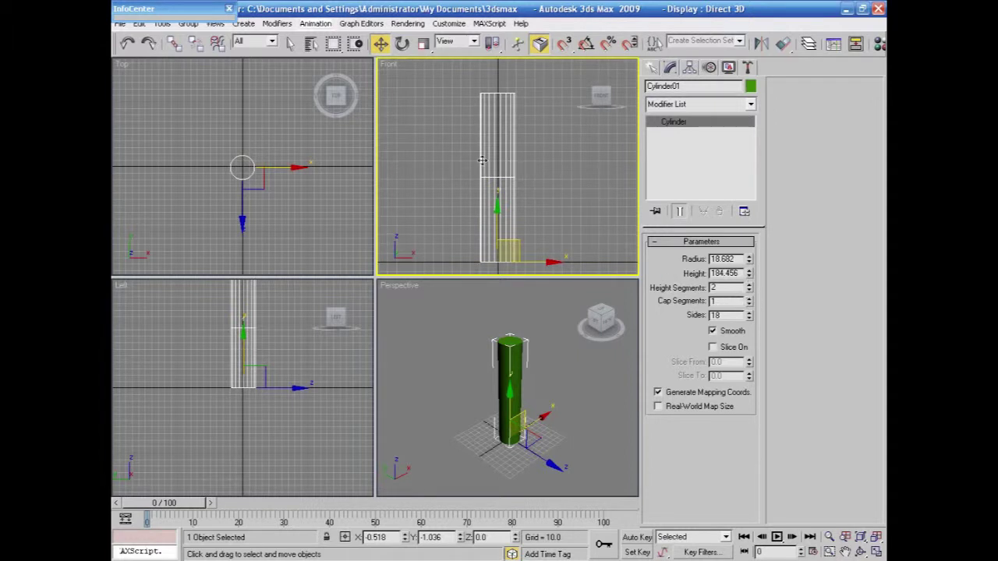
left_click(749, 285)
left_click(749, 292)
Draw a two-segment bone chain inside the cylinder in the Front viewport, from its top through the middle edge loop to its base
left_click(654, 68)
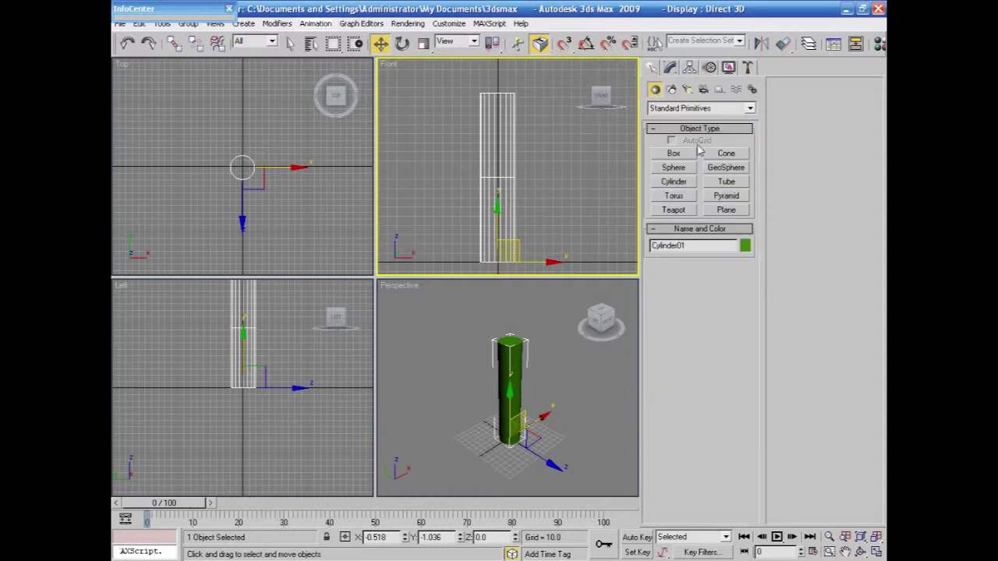
left_click(752, 90)
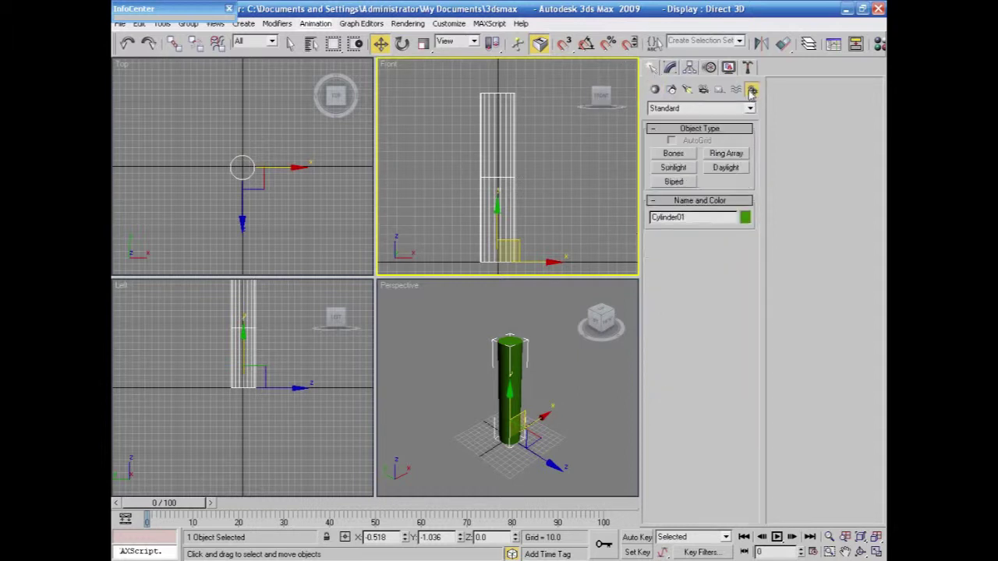
left_click(673, 154)
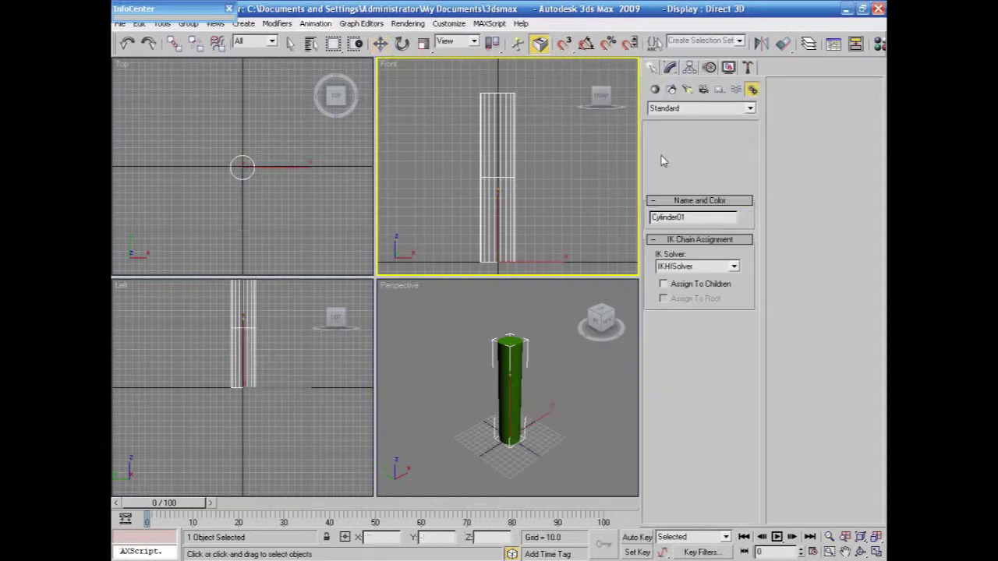
left_click(494, 95)
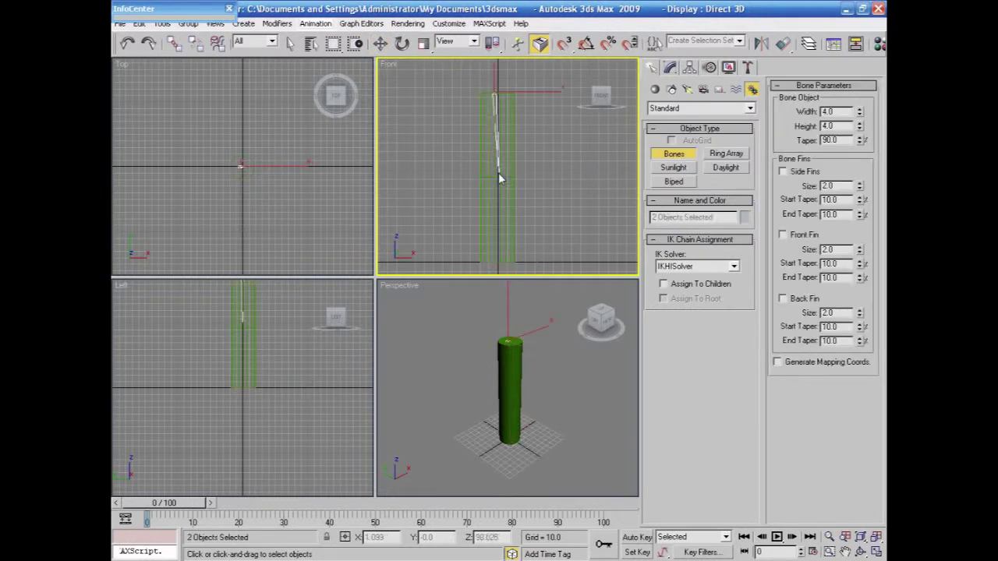
left_click(497, 179)
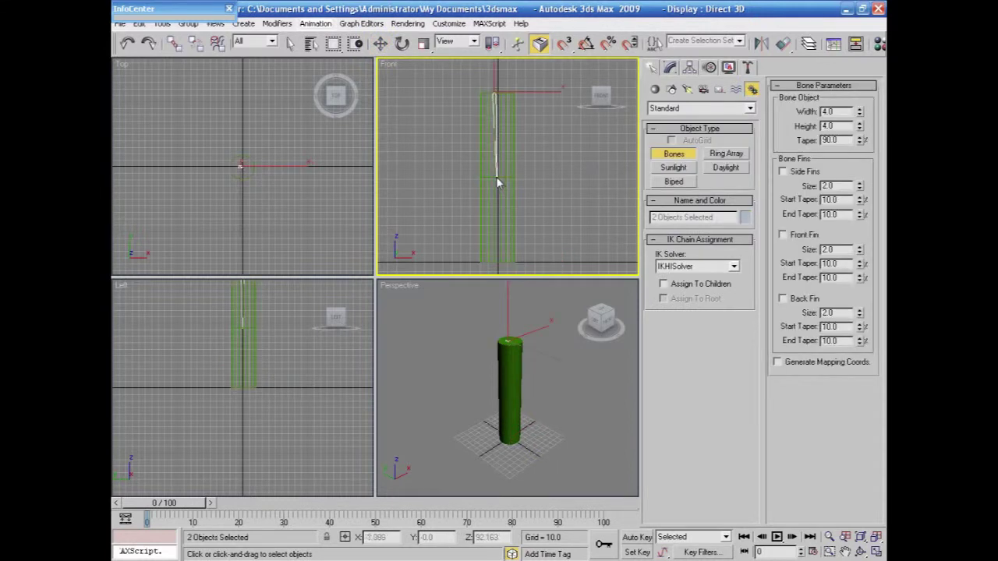
left_click(499, 267)
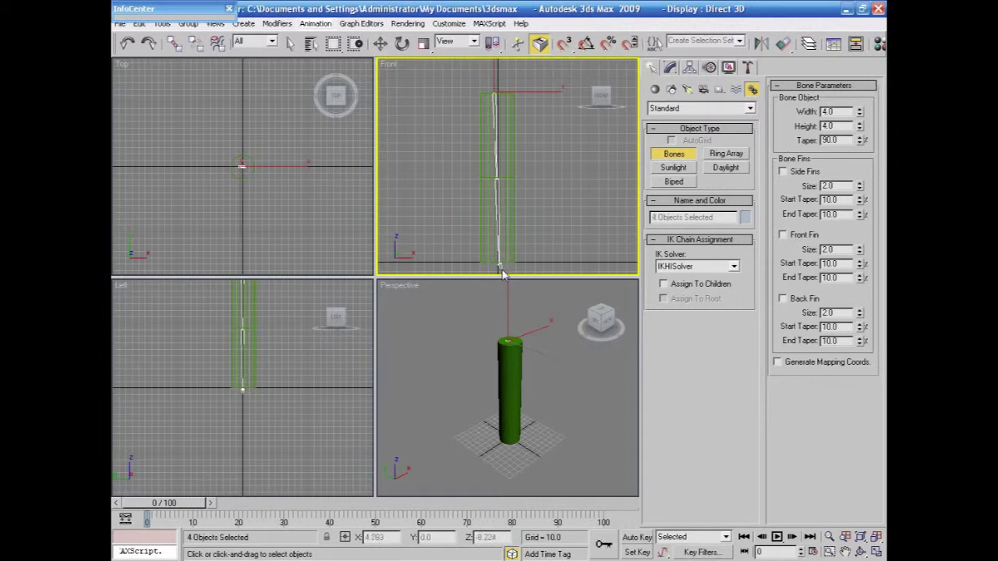
right_click(502, 273)
scroll(544, 230, "up", 2)
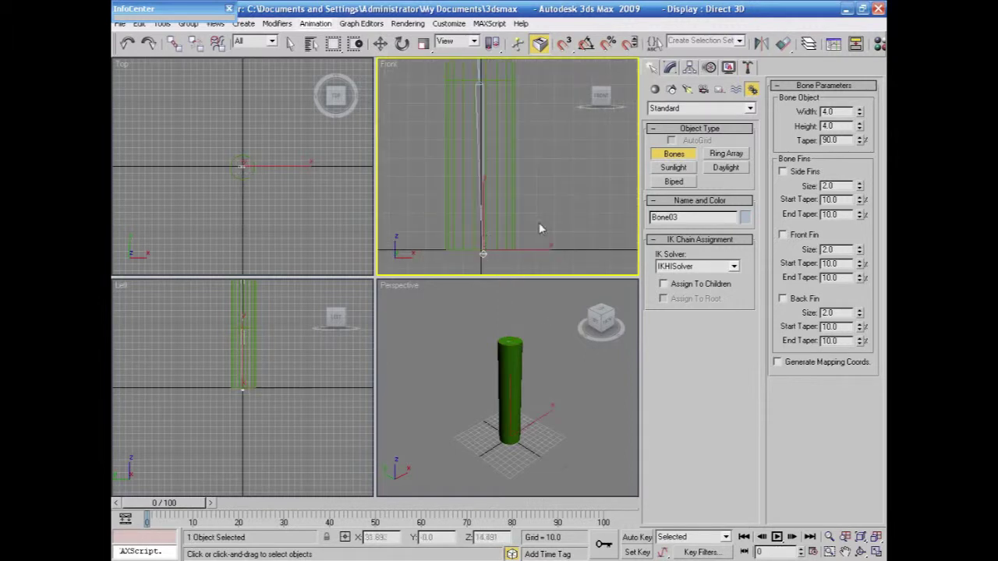
Activate the Move tool and restrict the selection filter to Bone so the cylinder cannot be picked
left_click(380, 43)
scroll(534, 203, "down", 2)
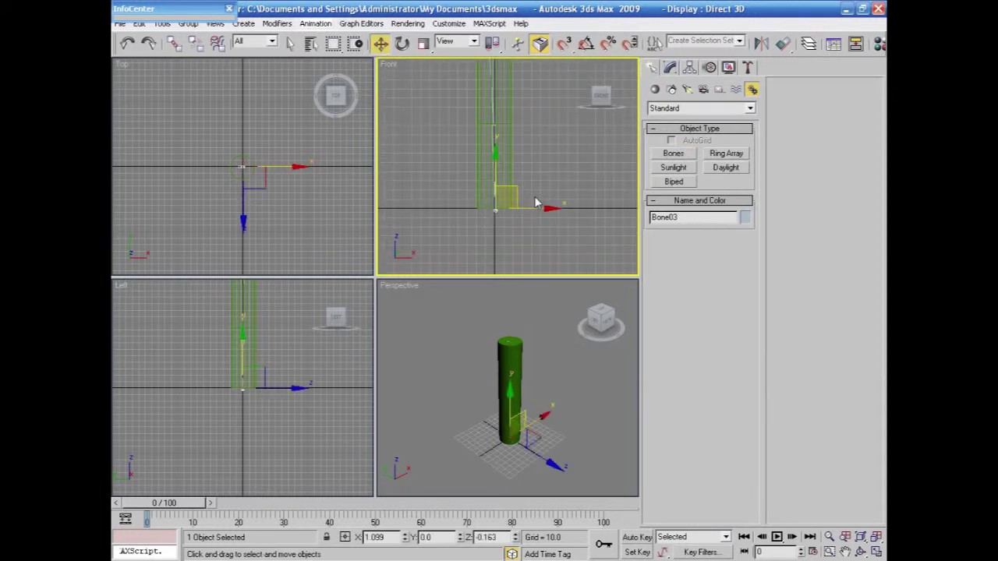
middle_click_drag(555, 189, 555, 195)
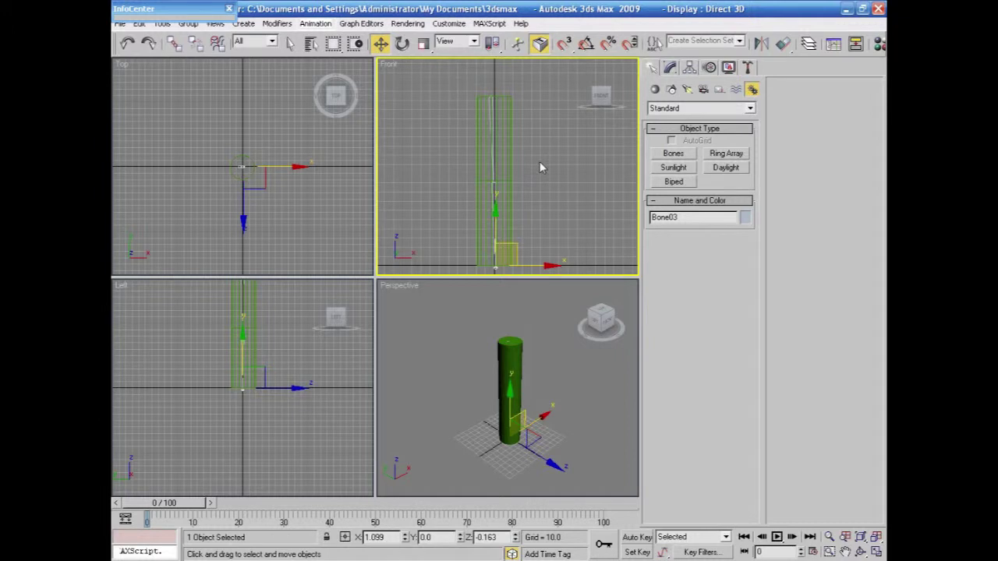
left_click(542, 168)
left_click(490, 125)
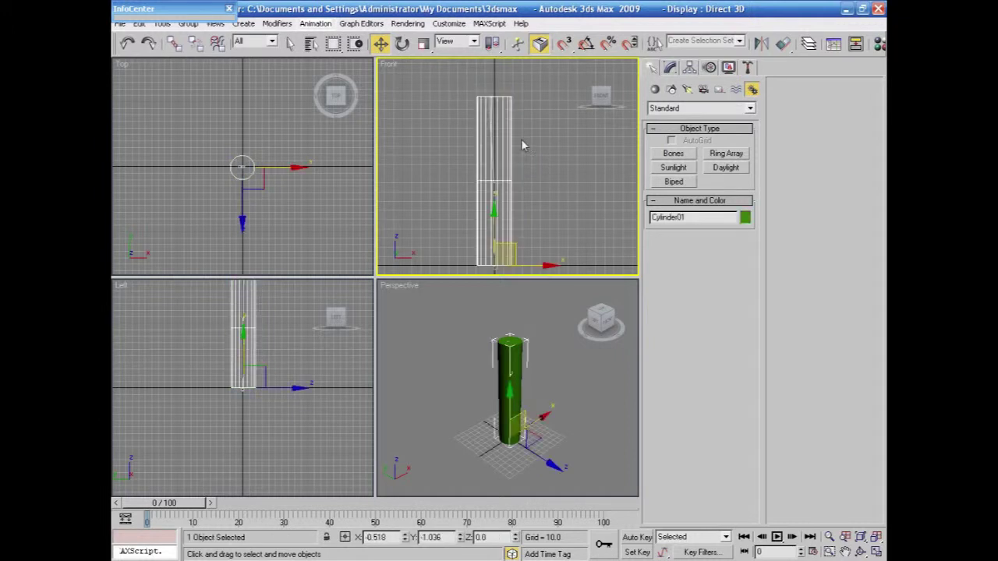
left_click(528, 148)
left_click(258, 43)
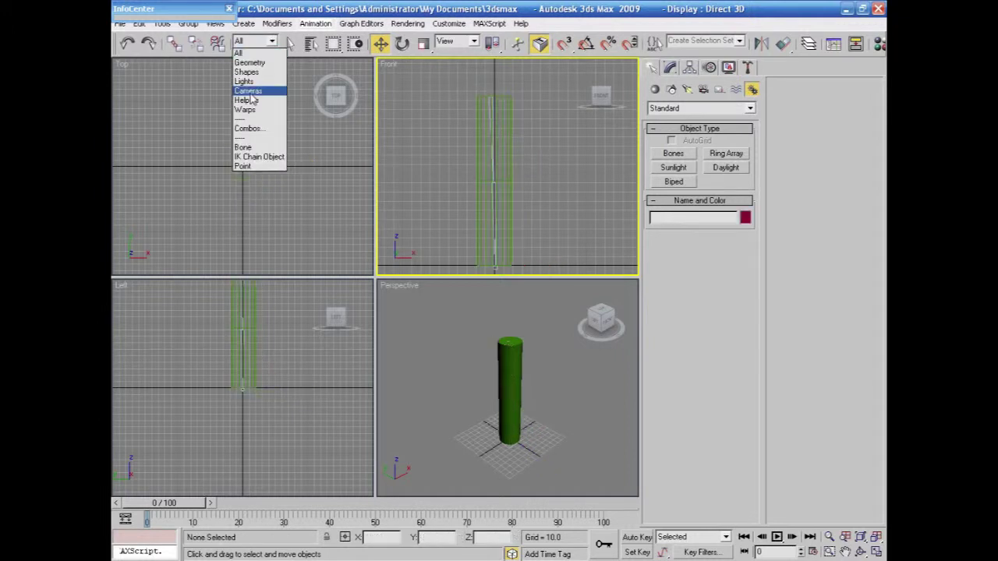
left_click(245, 148)
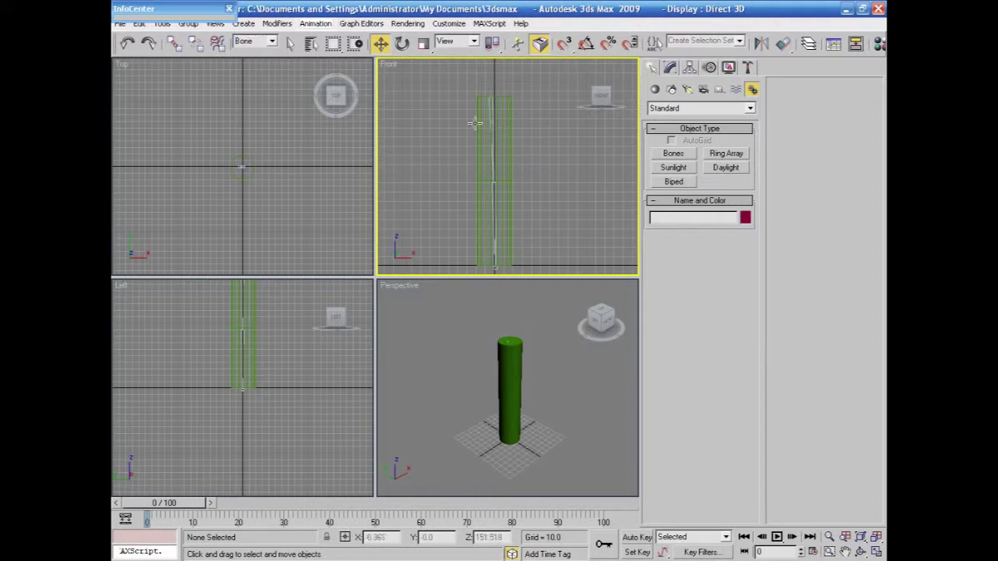
Try moving the upper bone along the X axis in the Front viewport, and clear the selection
left_click_drag(506, 108, 473, 133)
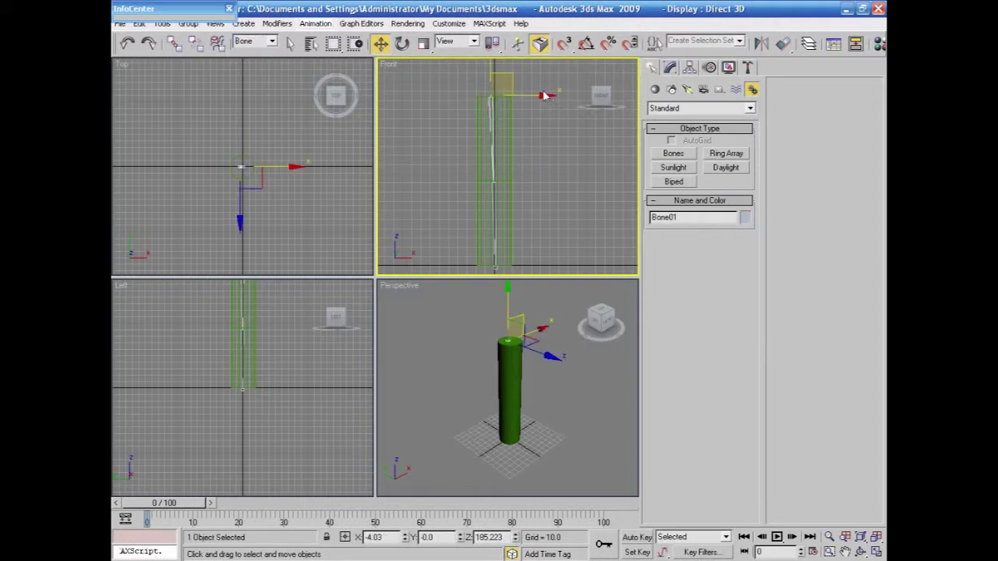
left_click_drag(549, 94, 512, 153)
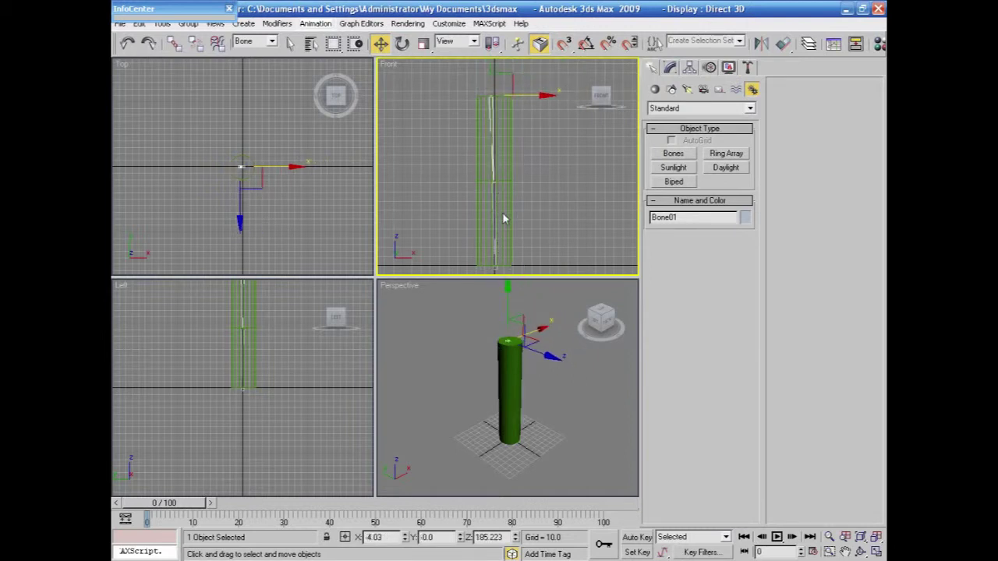
left_click(563, 150)
Select the upper, lower and end bones in turn, finish with the lower bone selected, and close the InfoCenter window
left_click(493, 121)
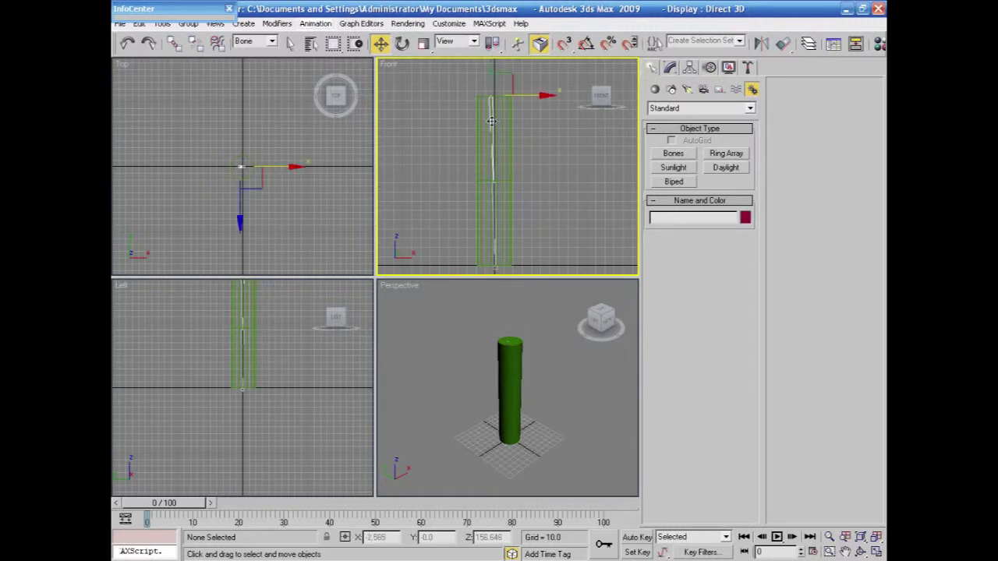
left_click(493, 201)
left_click(495, 266)
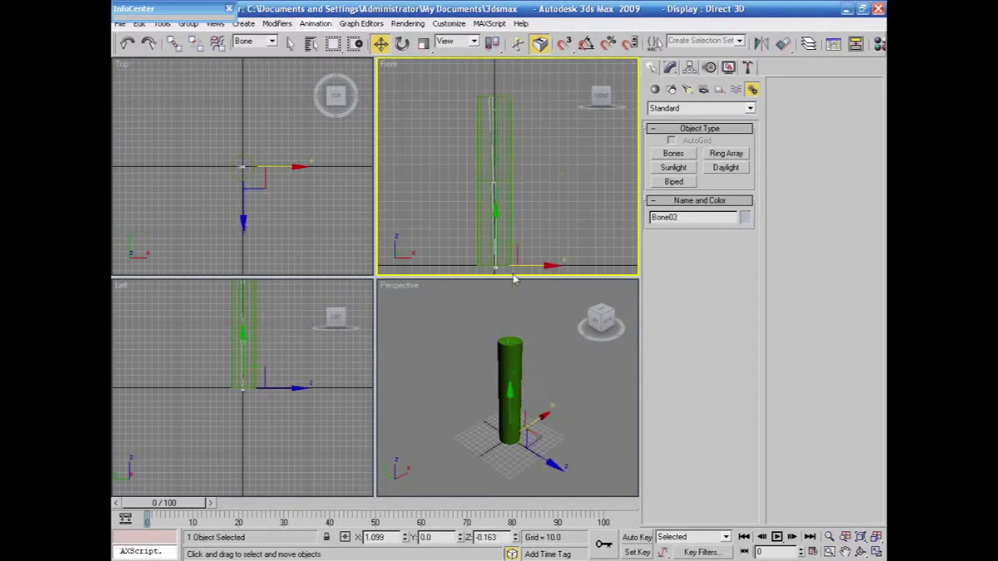
left_click(492, 190)
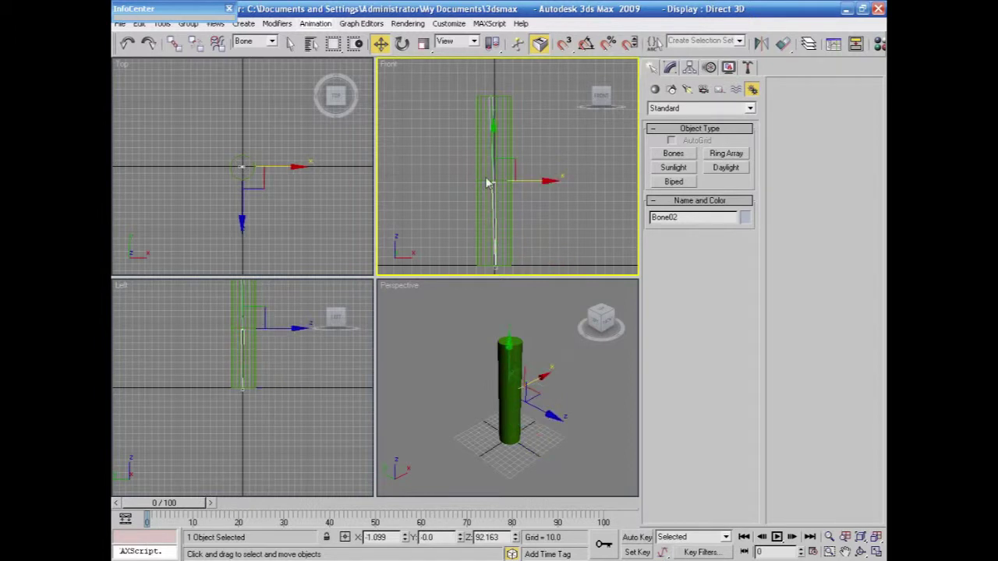
left_click(199, 47)
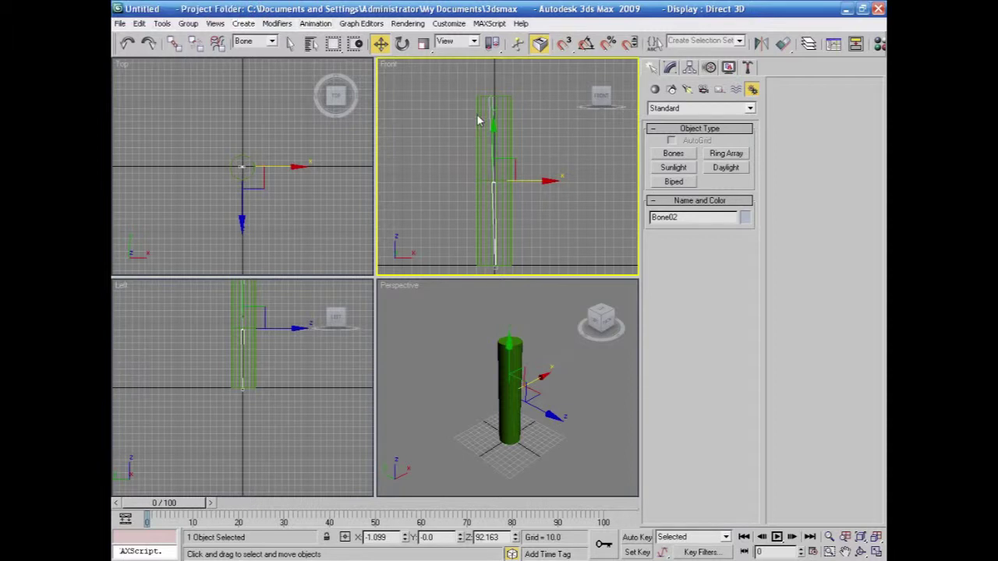
Try rotating the lower bone about the middle joint in the Front viewport, and maximize that viewport
left_click(402, 43)
left_click(529, 254)
left_click(499, 232)
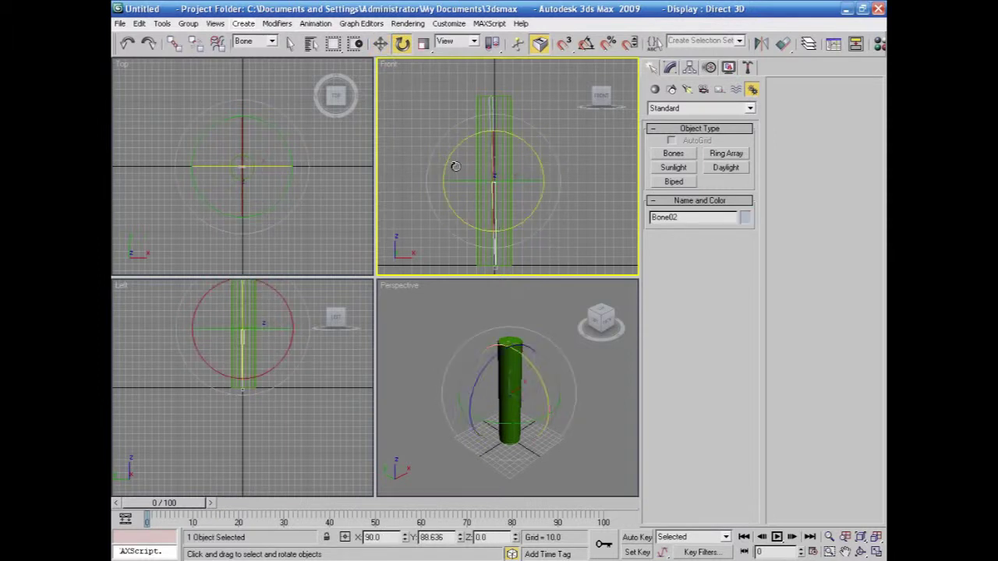
left_click_drag(458, 145, 404, 241)
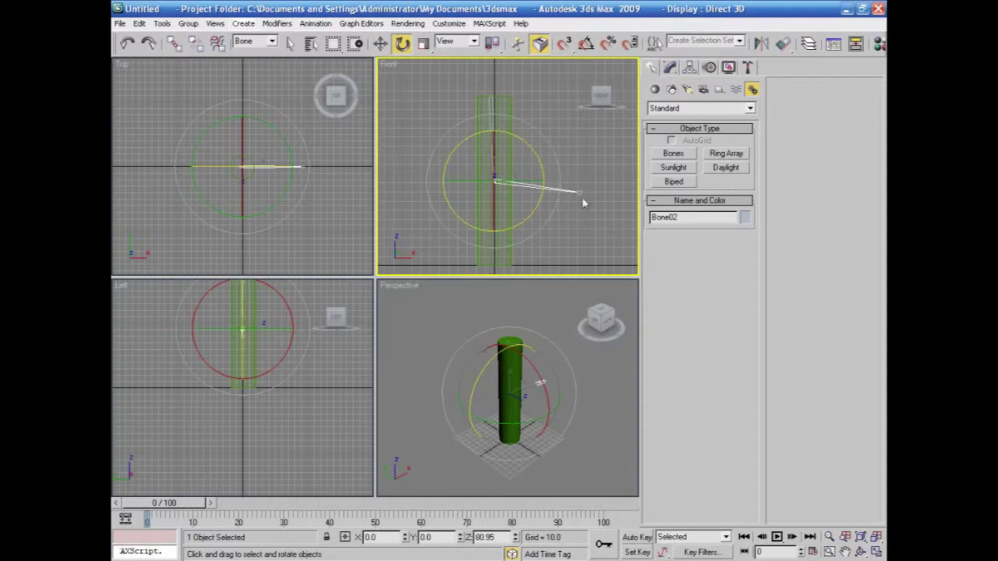
left_click(877, 551)
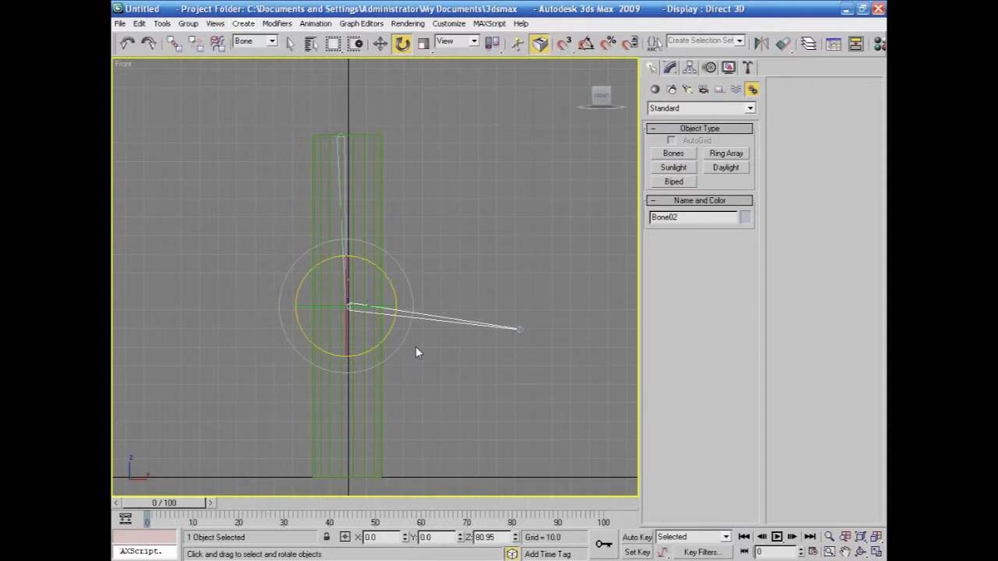
Try moving the end bone and the lower bone with the Move tool, clear the selection and restore the four-viewport layout
left_click(380, 44)
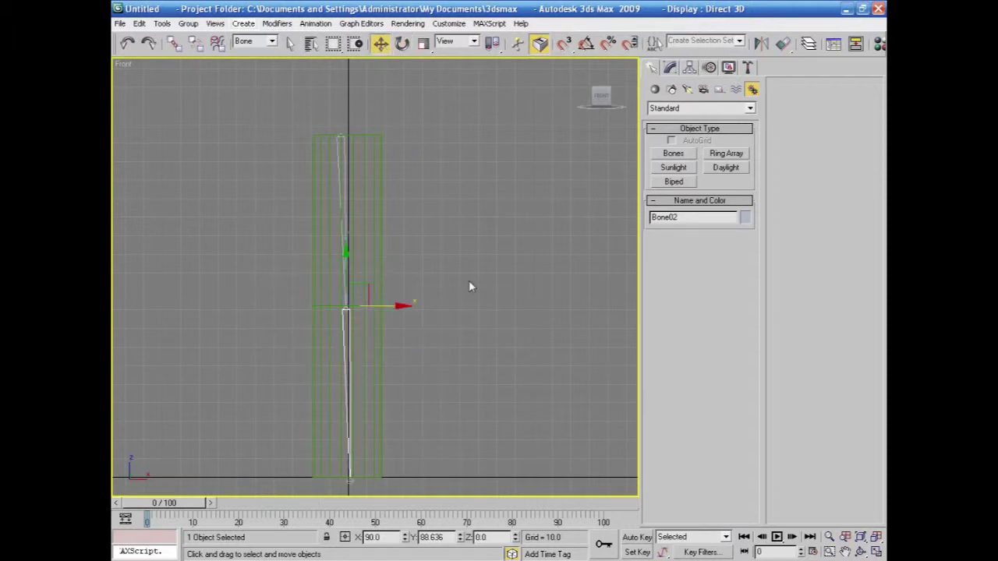
left_click(348, 482)
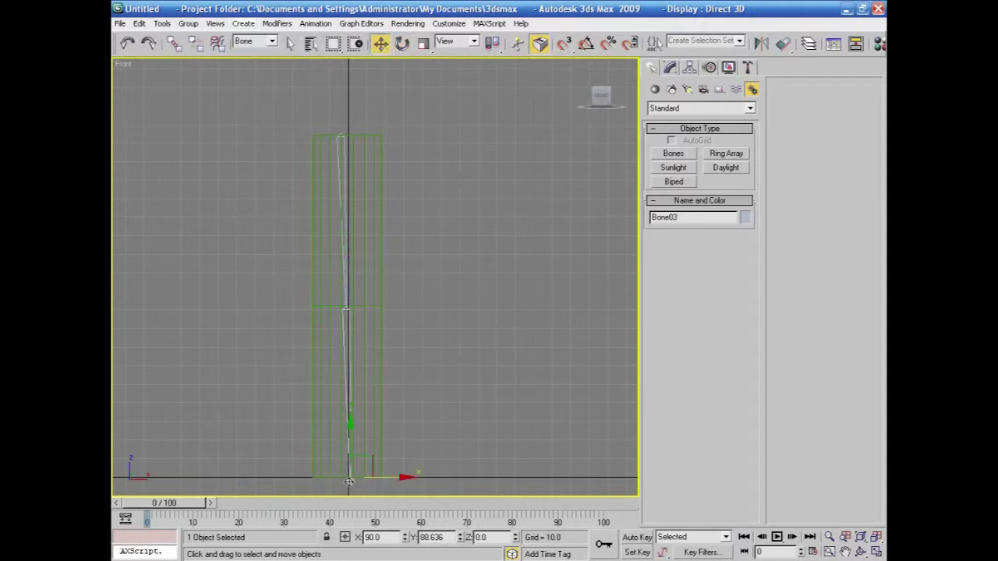
left_click_drag(369, 458, 357, 341)
left_click(347, 328)
left_click_drag(382, 305, 351, 308)
left_click(466, 322)
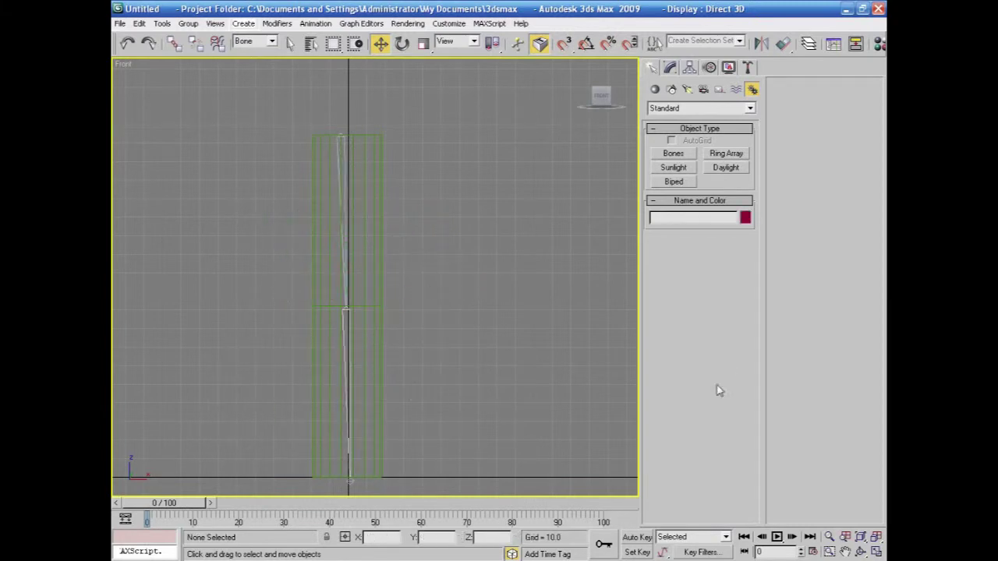
left_click(876, 551)
left_click(597, 401)
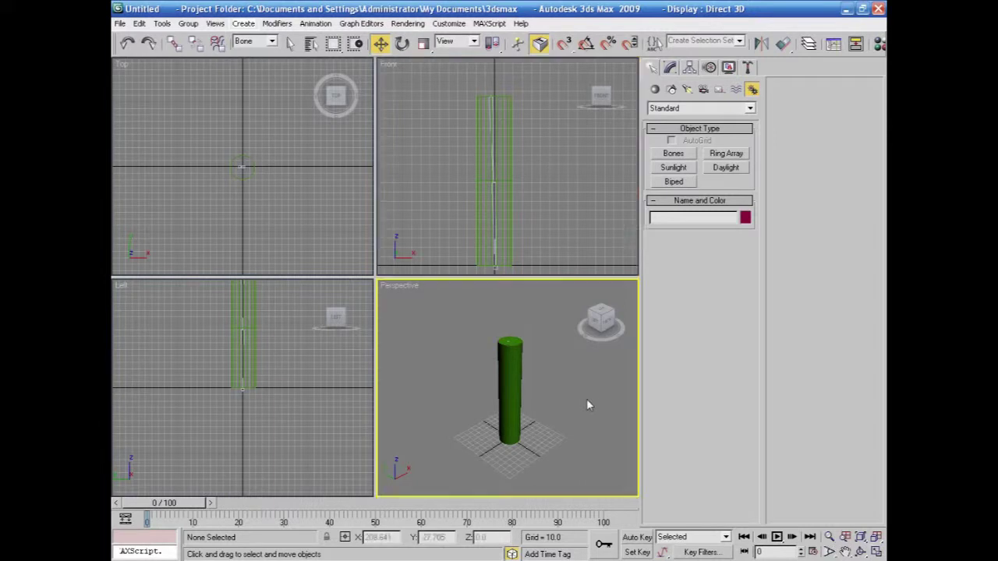
Set the selection filter to All and select the cylinder in the Front viewport
left_click_drag(522, 142, 484, 195)
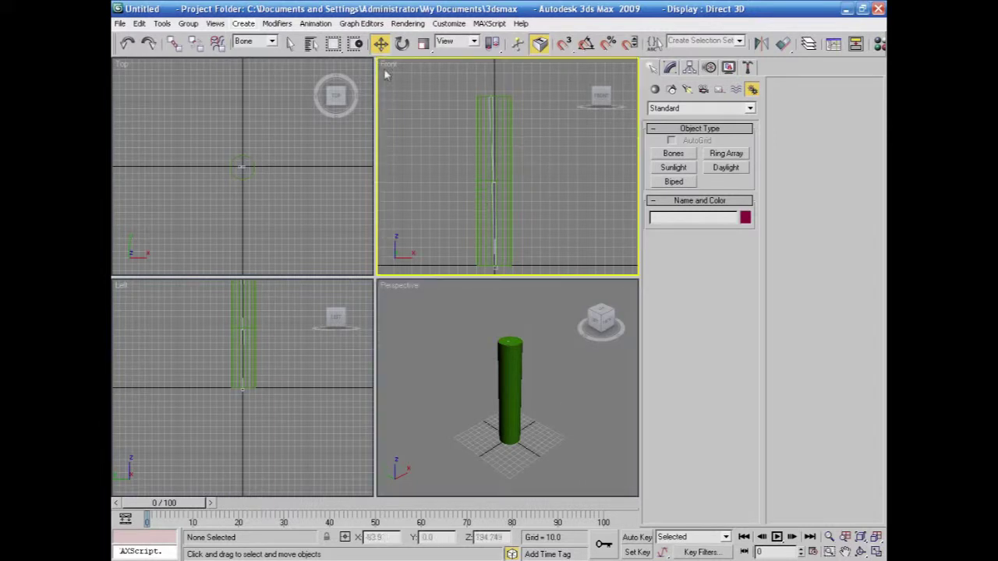
left_click(251, 41)
left_click(246, 54)
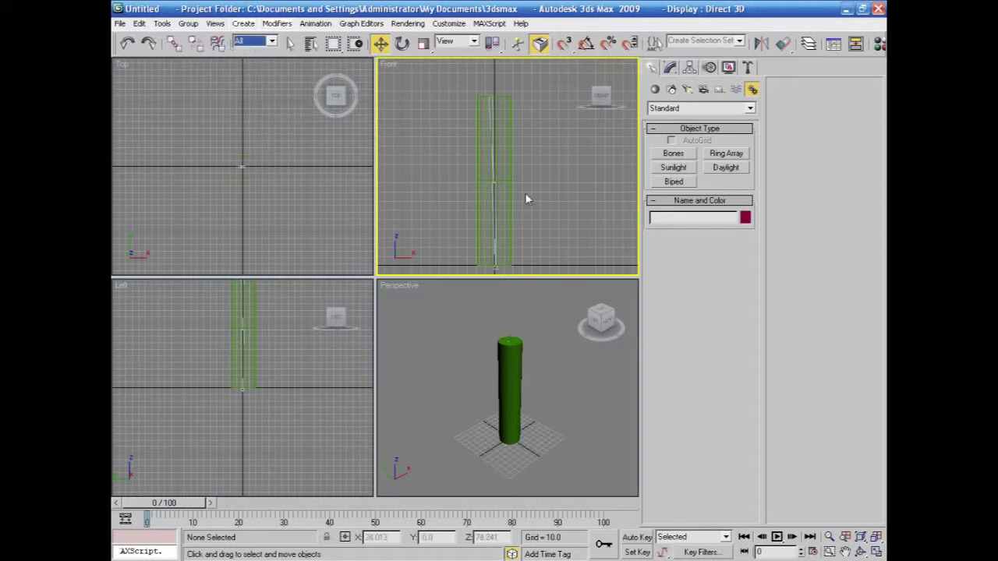
left_click_drag(524, 143, 489, 202)
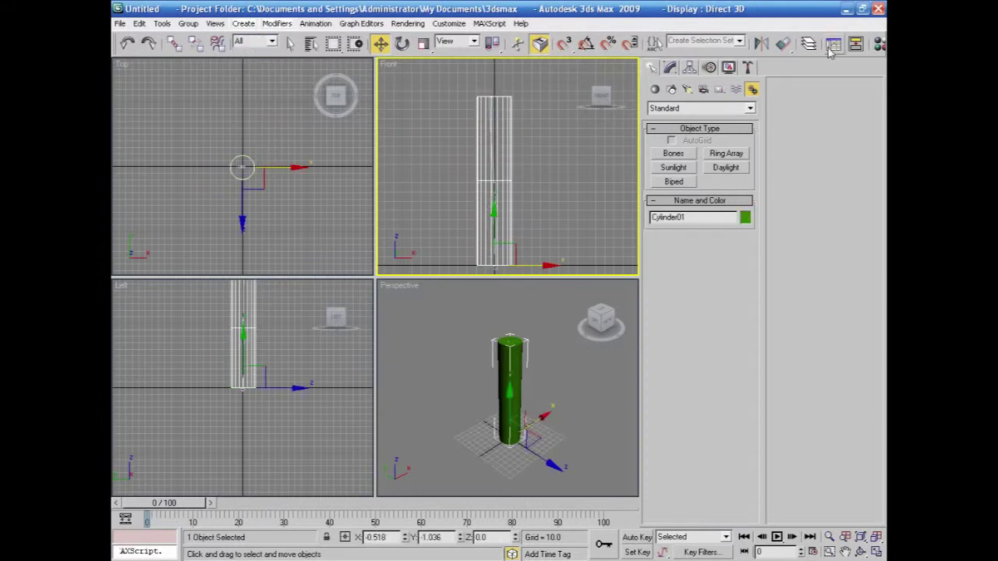
Apply a Skin modifier to the cylinder
left_click(676, 69)
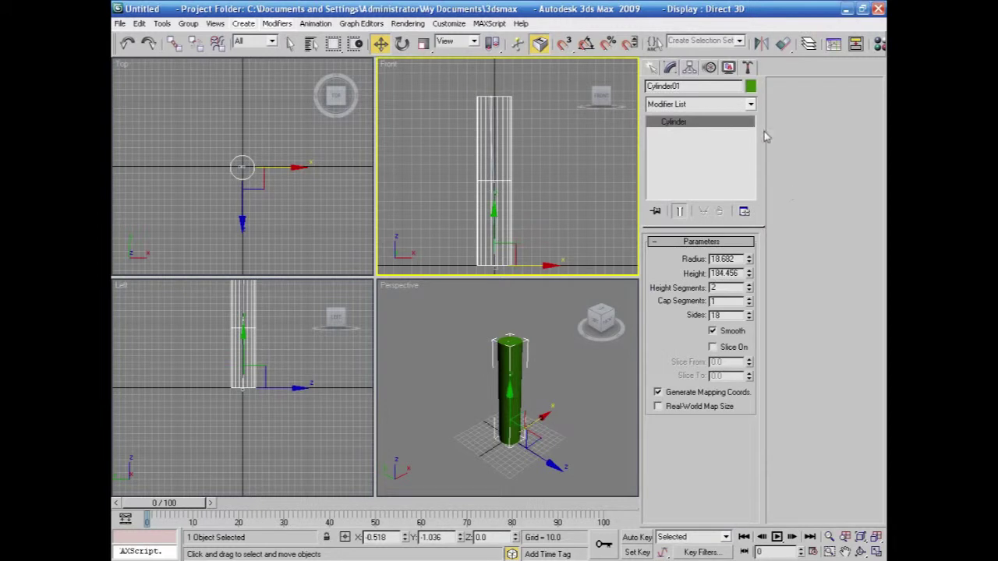
left_click(751, 107)
left_click_drag(753, 245, 755, 405)
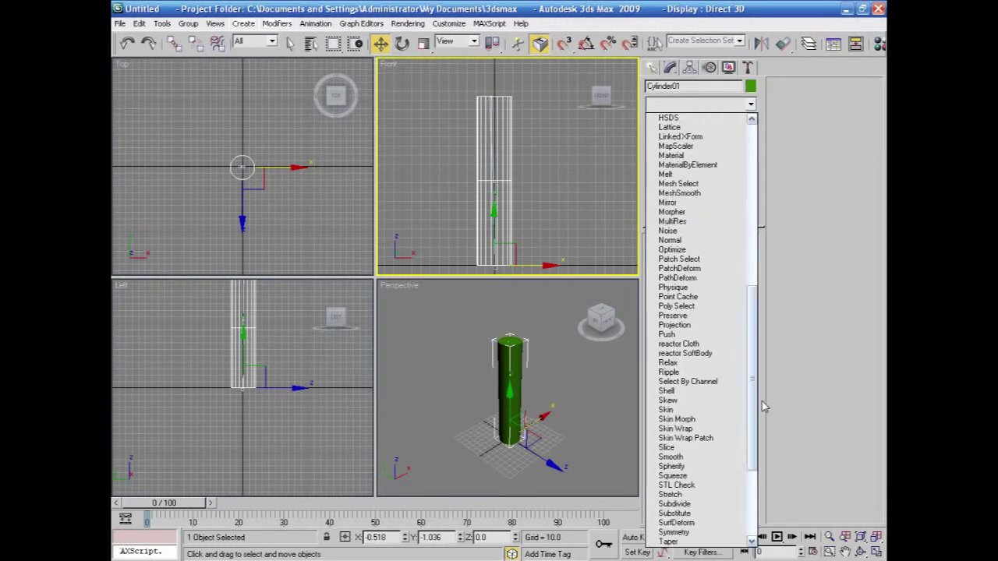
left_click(669, 411)
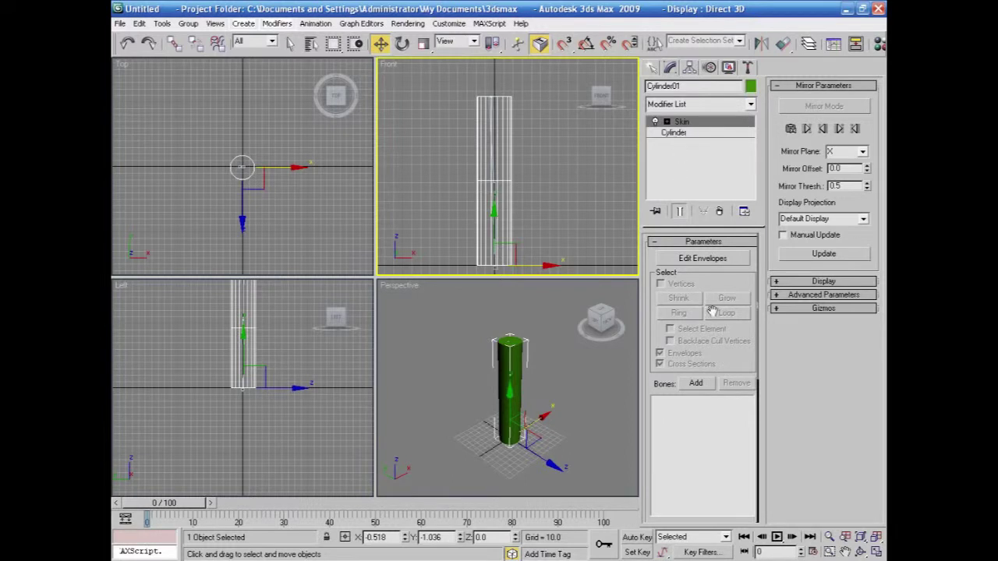
Add Bone01, Bone02 and Bone03 to the Skin modifier's bone list
scroll(737, 355, "down", 3)
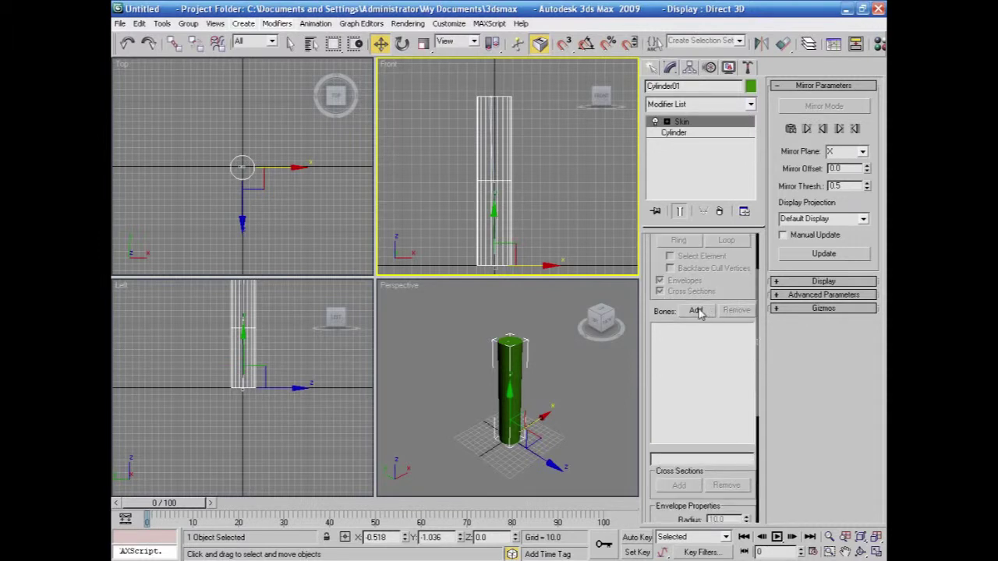
left_click(696, 311)
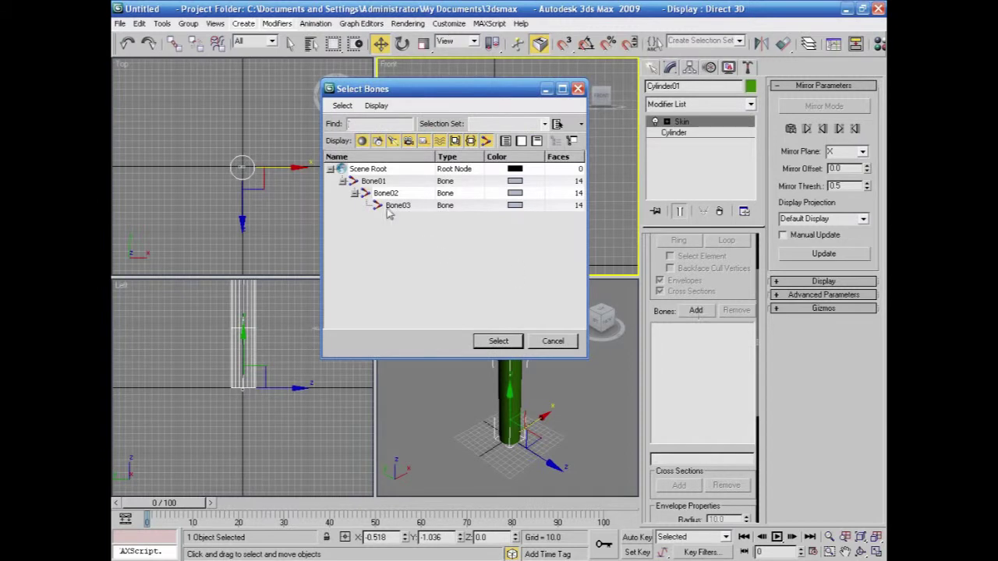
left_click(365, 182)
left_click(381, 194, "ctrl")
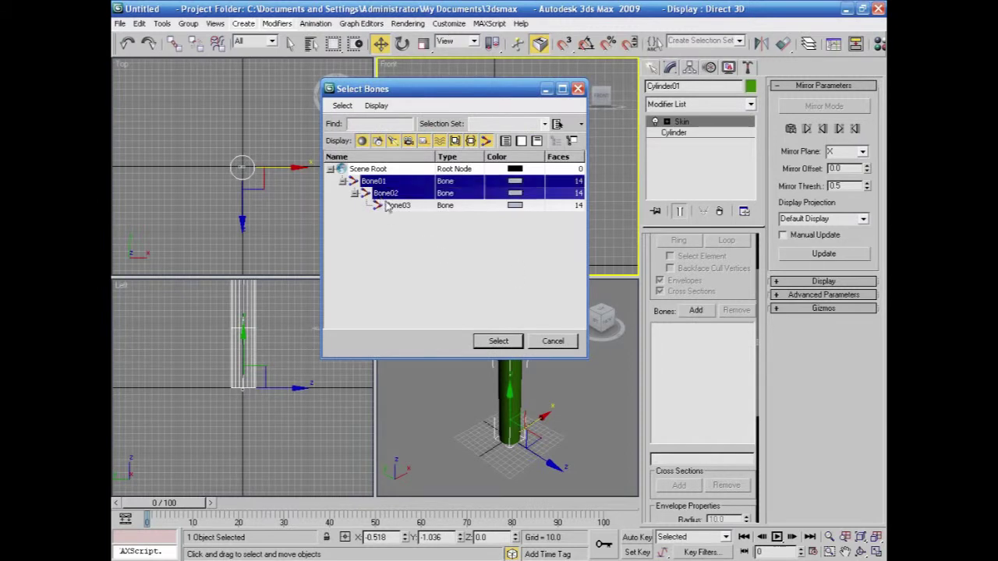
left_click(392, 205, "ctrl")
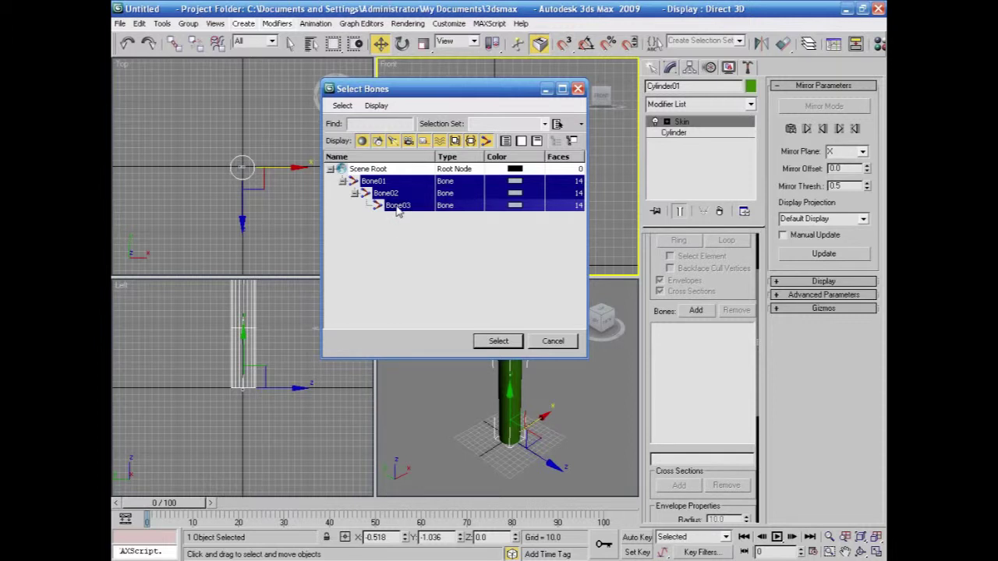
left_click(499, 341)
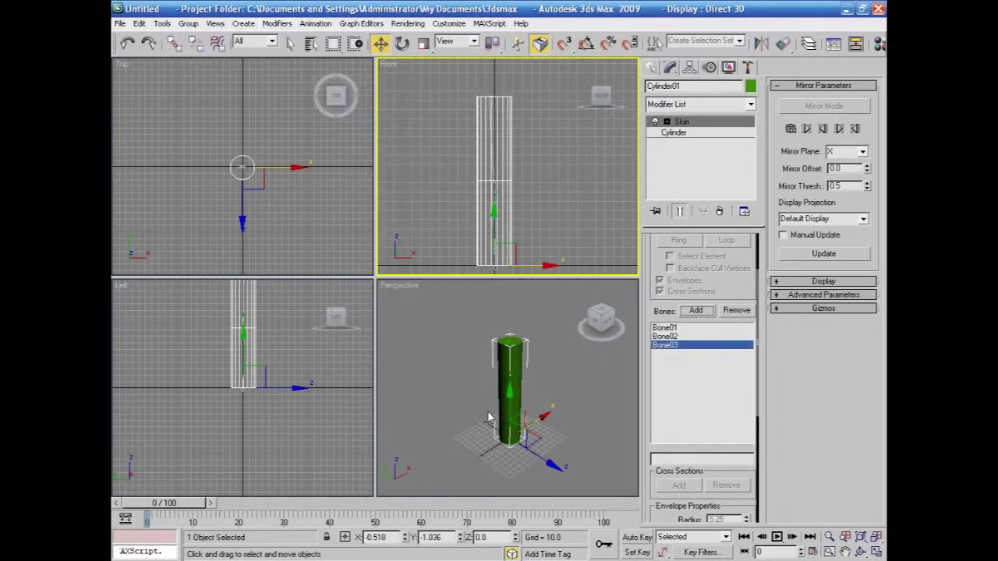
Try moving the end bone in the maximized Front viewport to test how the skinned cylinder bends
left_click(573, 228)
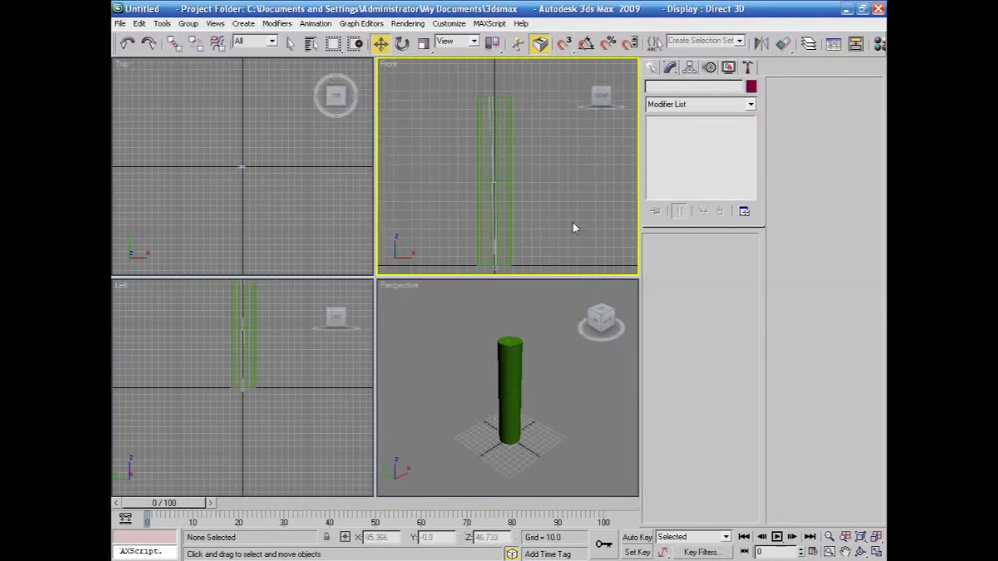
left_click(876, 551)
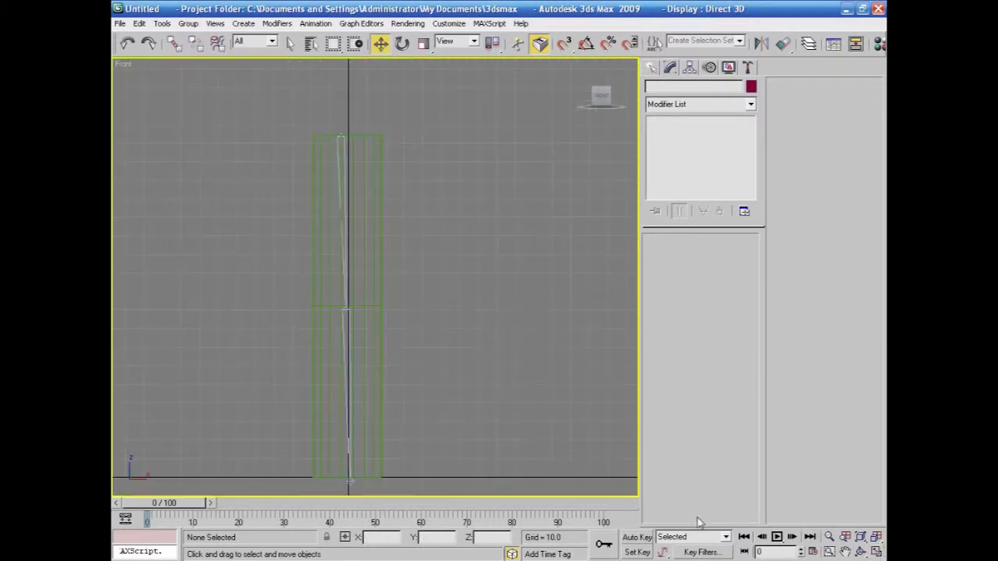
scroll(566, 445, "up", 3)
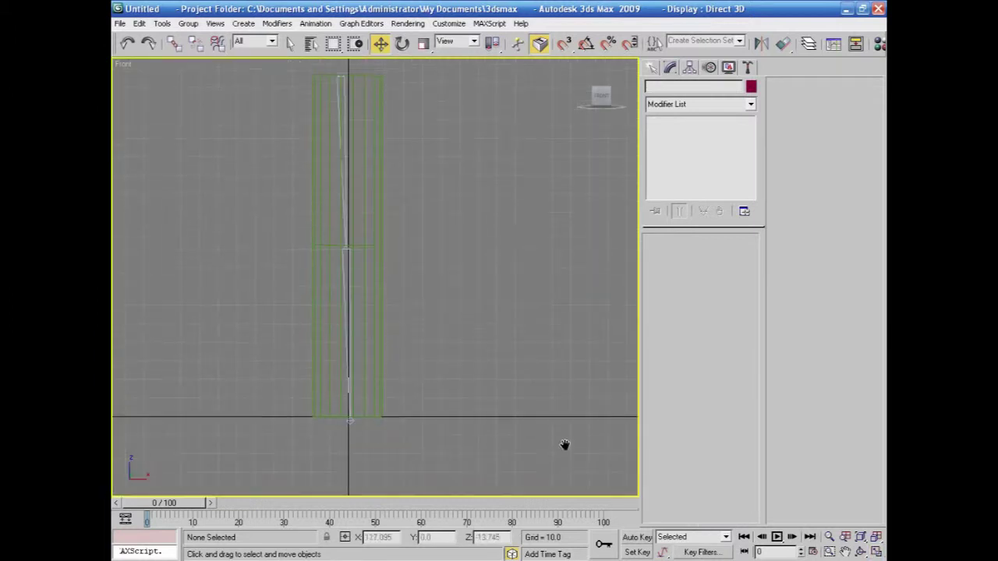
left_click(351, 407)
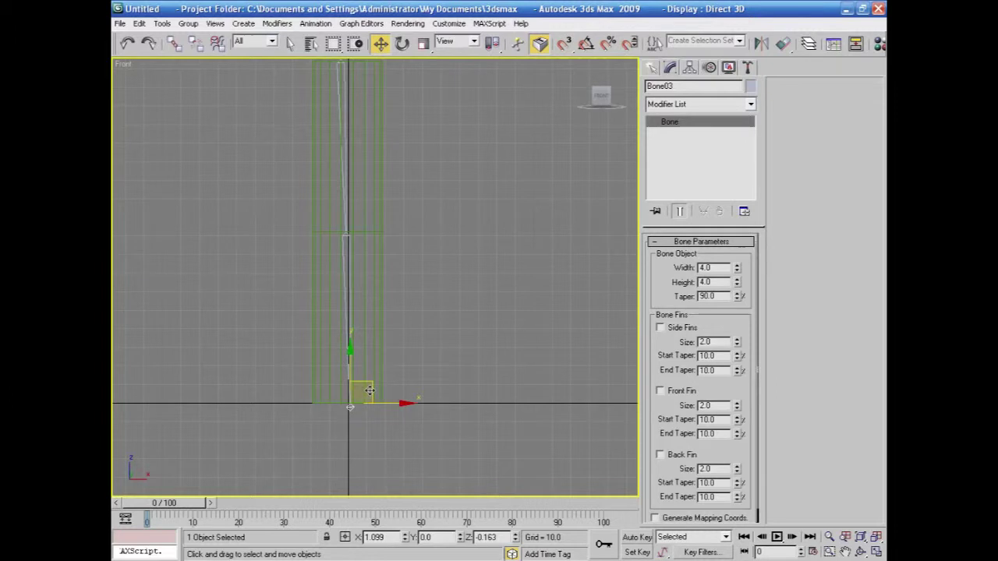
left_click_drag(369, 390, 527, 163)
left_click_drag(472, 183, 436, 255)
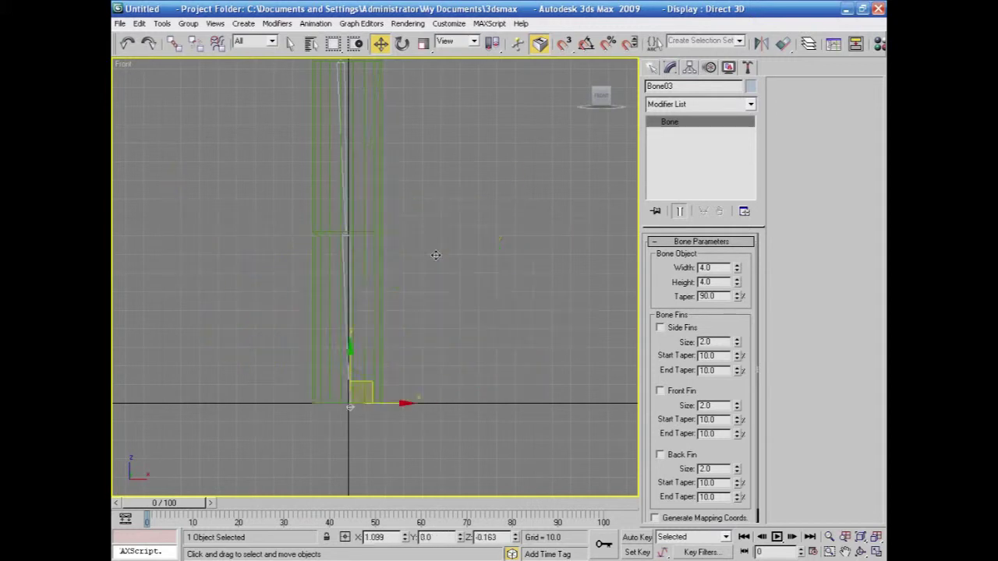
Maximize the Perspective viewport and turn its view to face the front of the cylinder
left_click(875, 551)
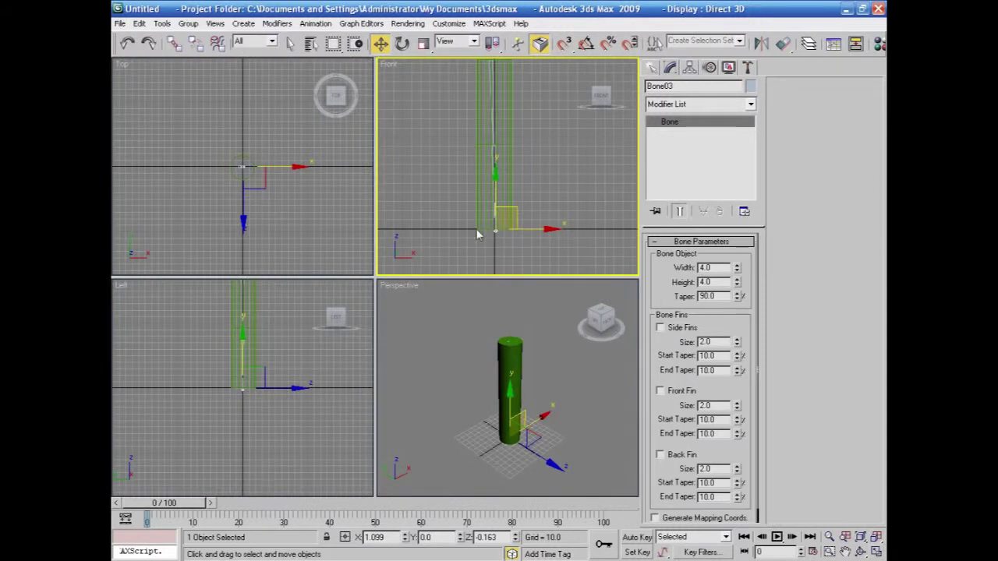
right_click(566, 377)
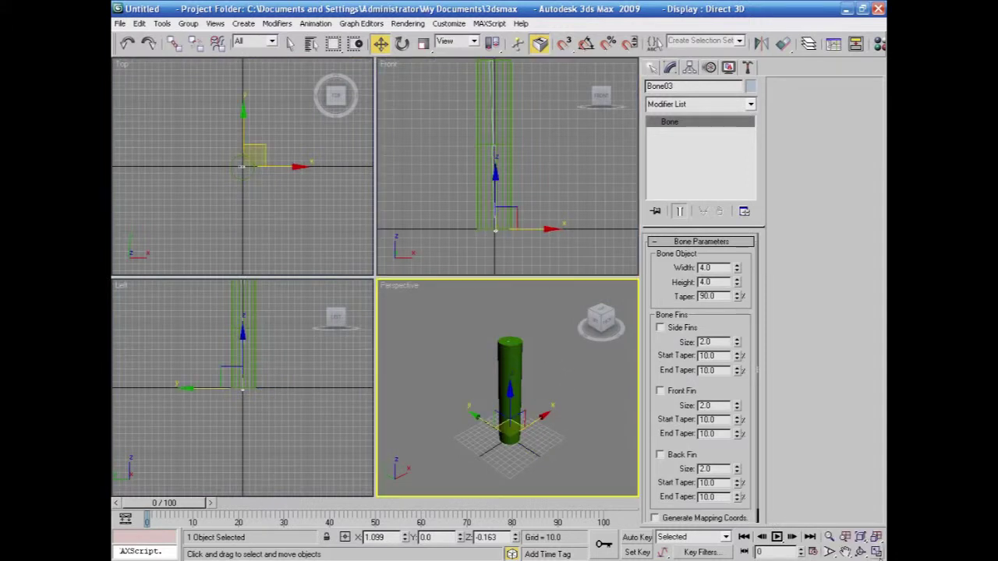
left_click(876, 551)
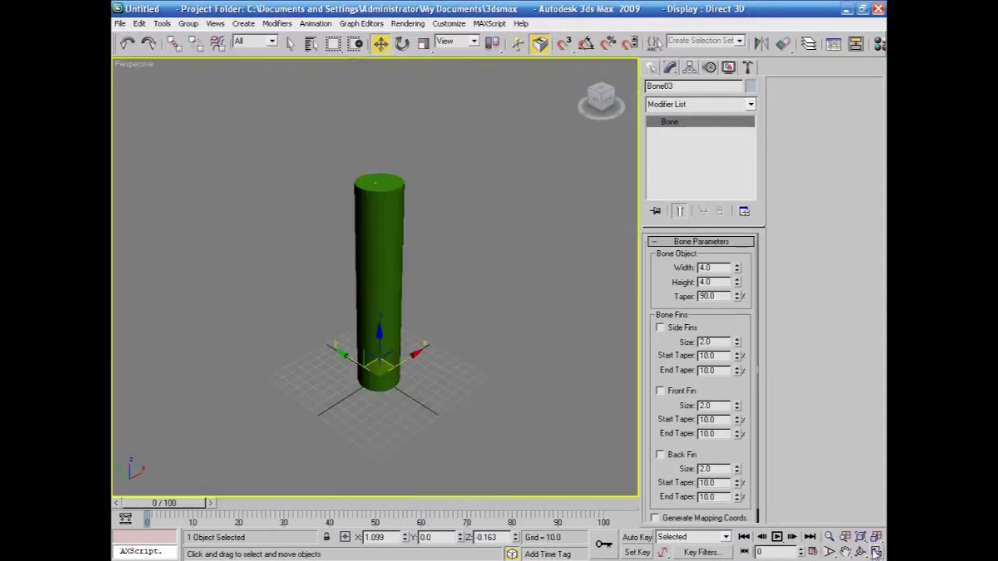
left_click(605, 103)
Try moving the end bone to bend the cylinder's lower half in the Perspective viewport, and undo the move
left_click_drag(345, 356, 367, 304)
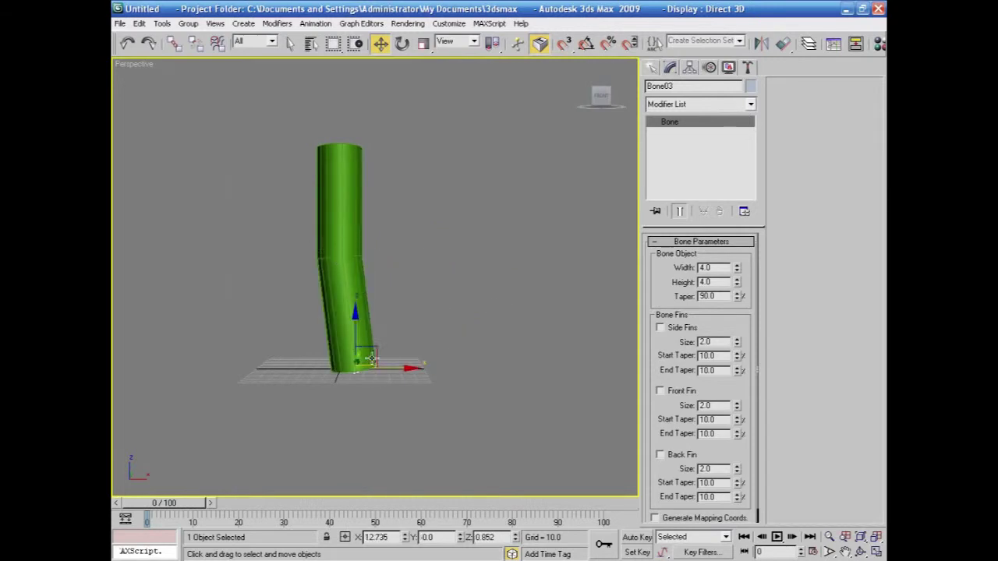
left_click_drag(372, 360, 349, 318)
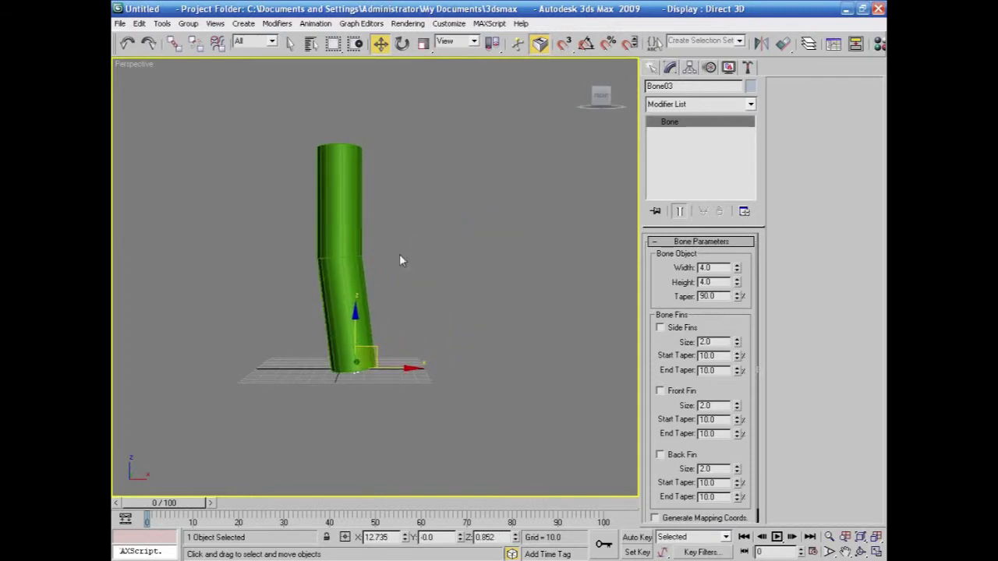
key("ctrl+z")
Select the cylinder and apply a TurboSmooth modifier above its Skin modifier
left_click(421, 226)
left_click(353, 176)
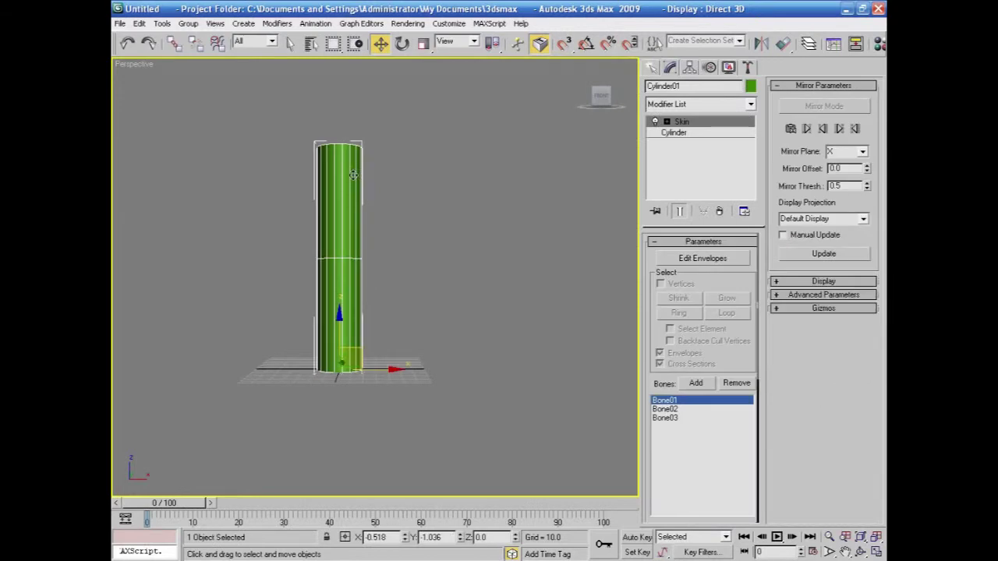
left_click(750, 103)
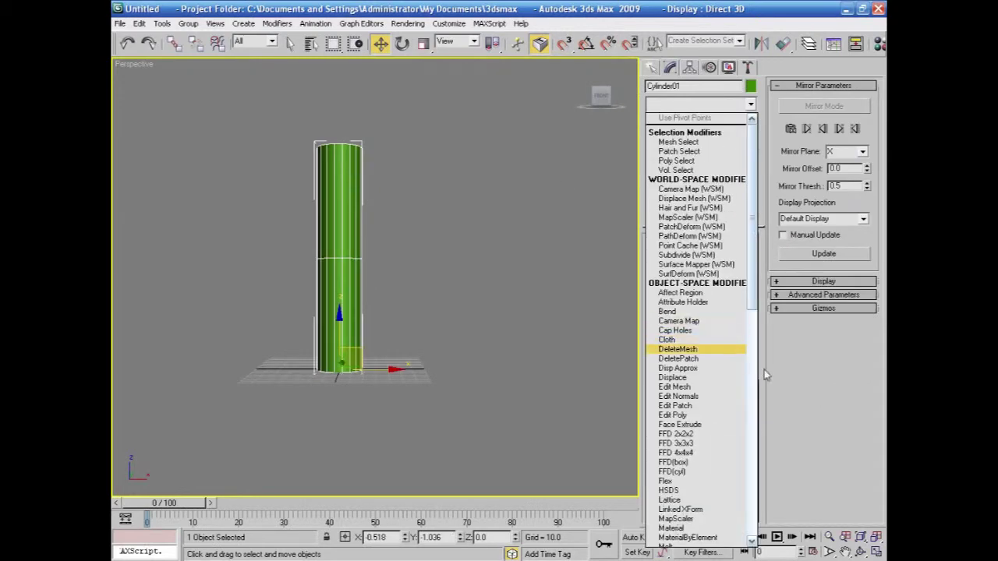
left_click_drag(751, 296, 751, 522)
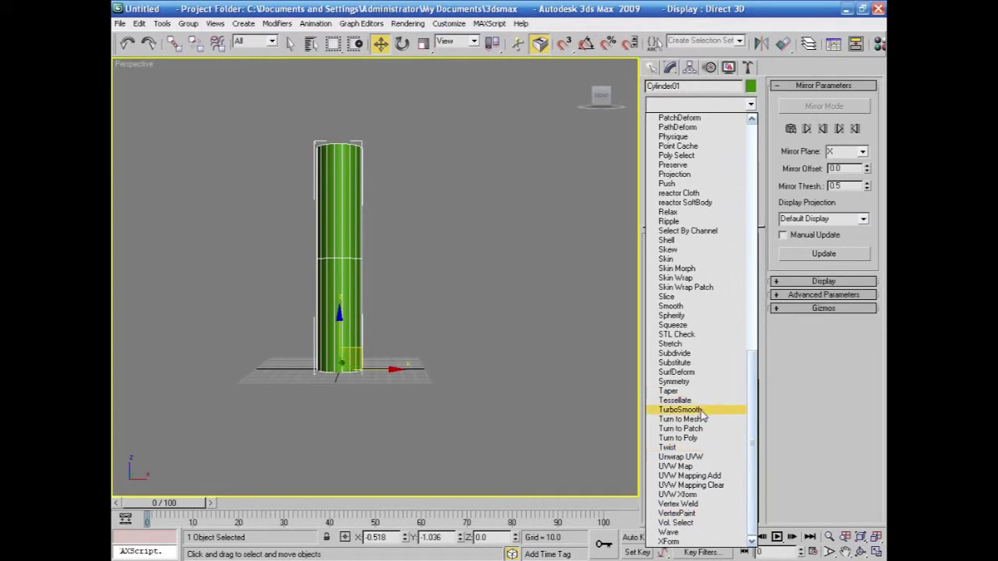
left_click(680, 410)
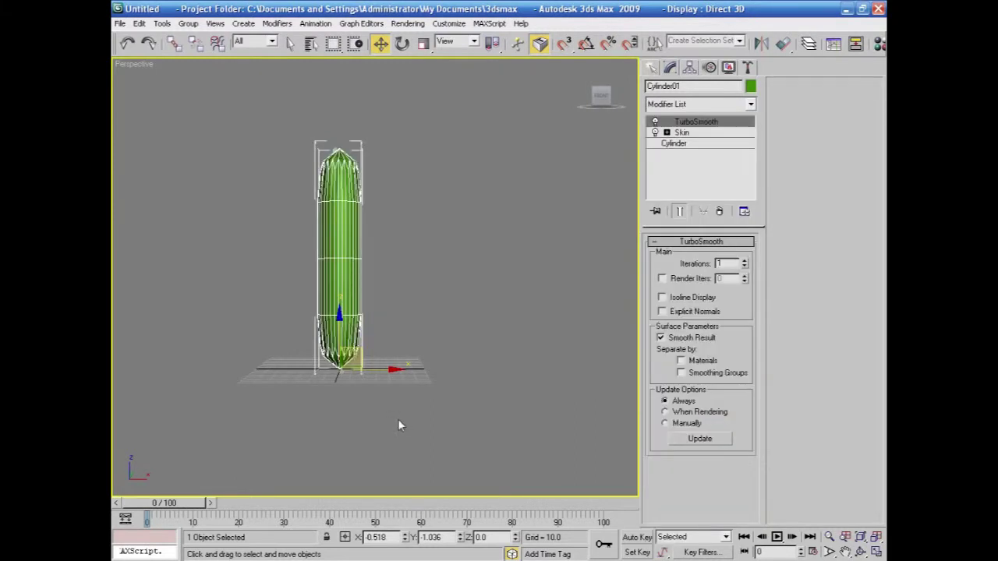
Try moving the end bone far up and sideways to test the smoothed cylinder's bend, and cancel the move
scroll(398, 425, "up", 5)
scroll(388, 430, "down", 4)
left_click(326, 449)
left_click(321, 426)
left_click_drag(342, 402, 395, 216)
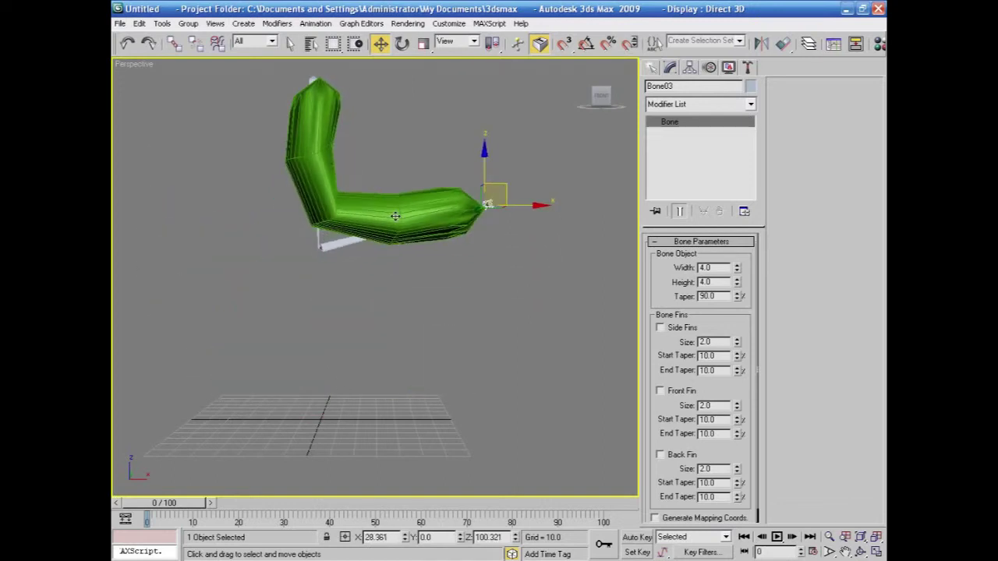
right_click(416, 247)
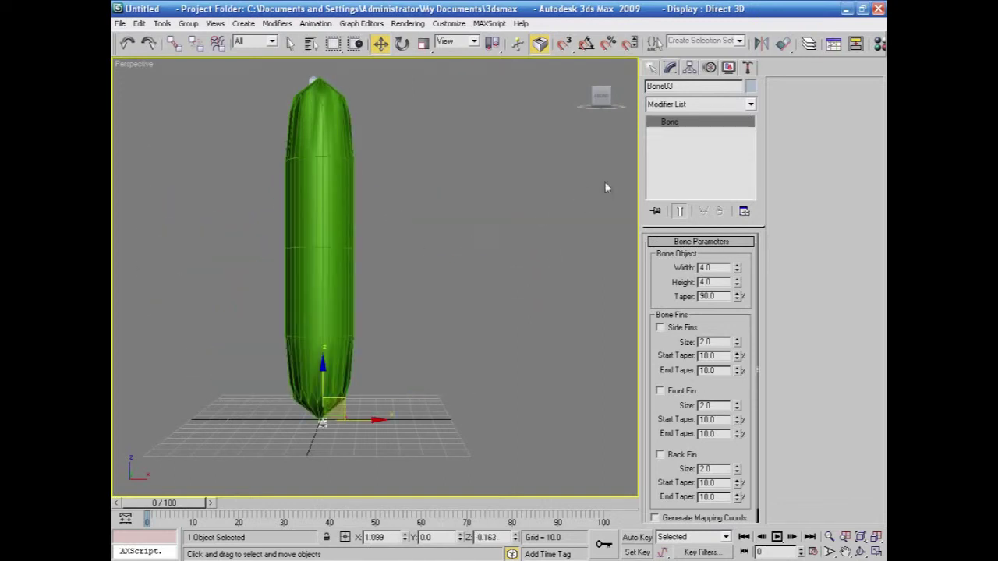
Turn off TurboSmooth on the cylinder and delete both its TurboSmooth and Skin modifiers, leaving only the base cylinder
left_click(373, 199)
left_click(346, 165)
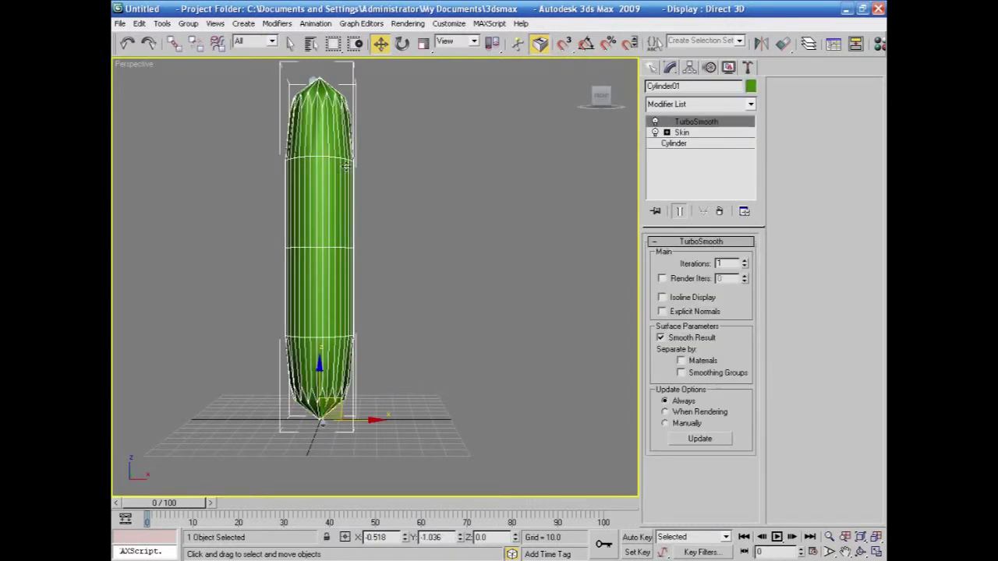
left_click(656, 123)
left_click(512, 294)
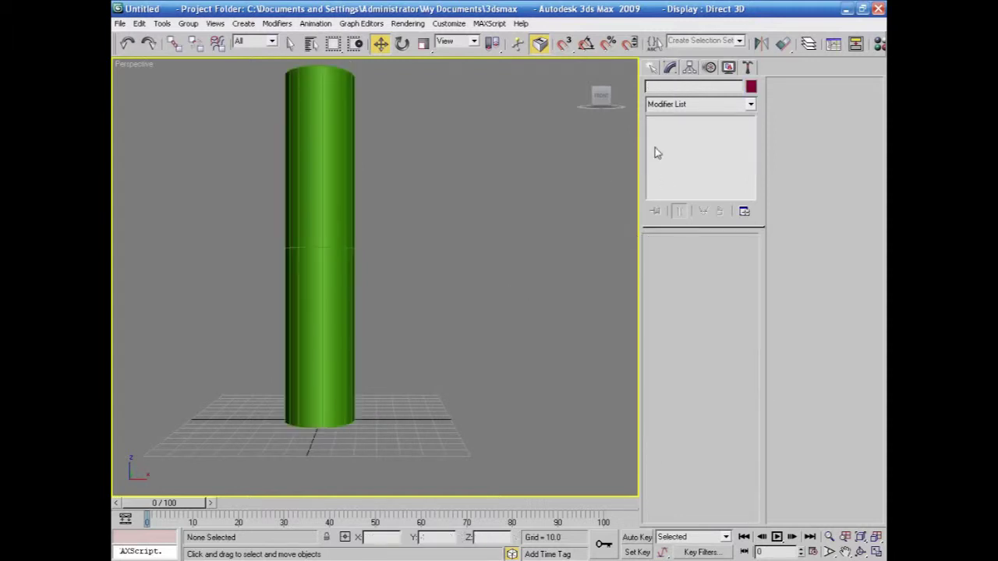
left_click(331, 259)
left_click(719, 211)
left_click(719, 211)
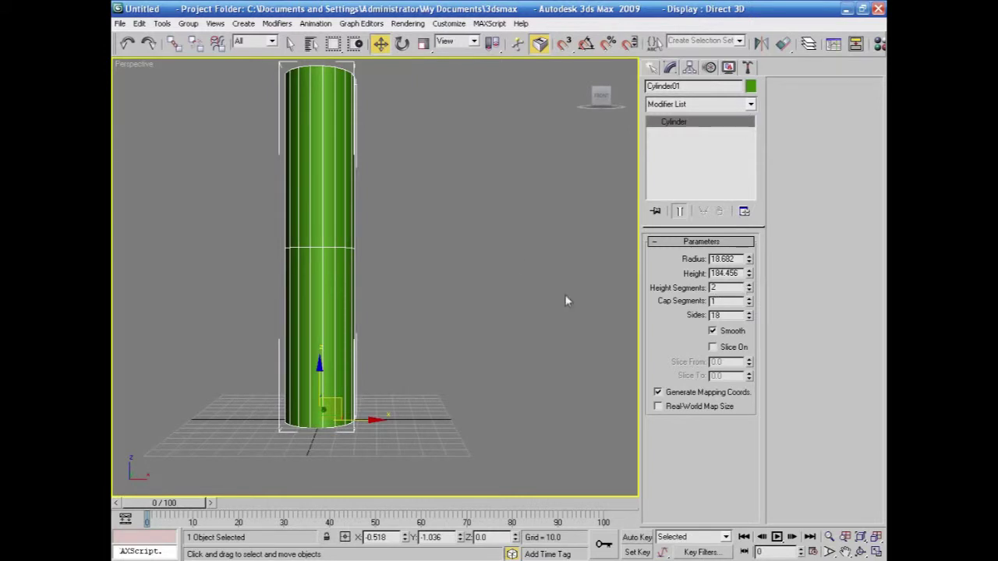
Make the cylinder see-through to show the bones inside and set its height segments to 8
key("alt+x")
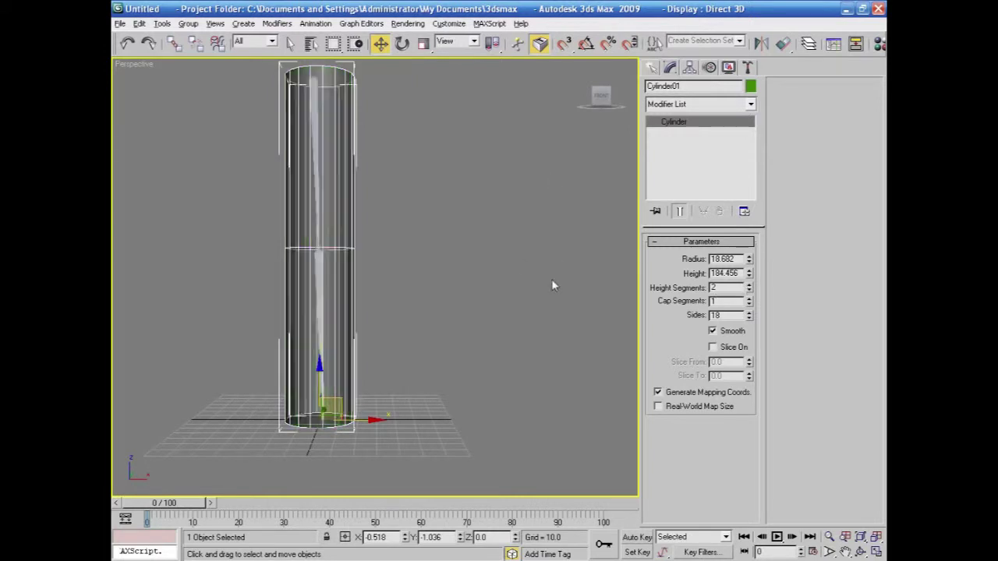
middle_click_drag(544, 287, 548, 289)
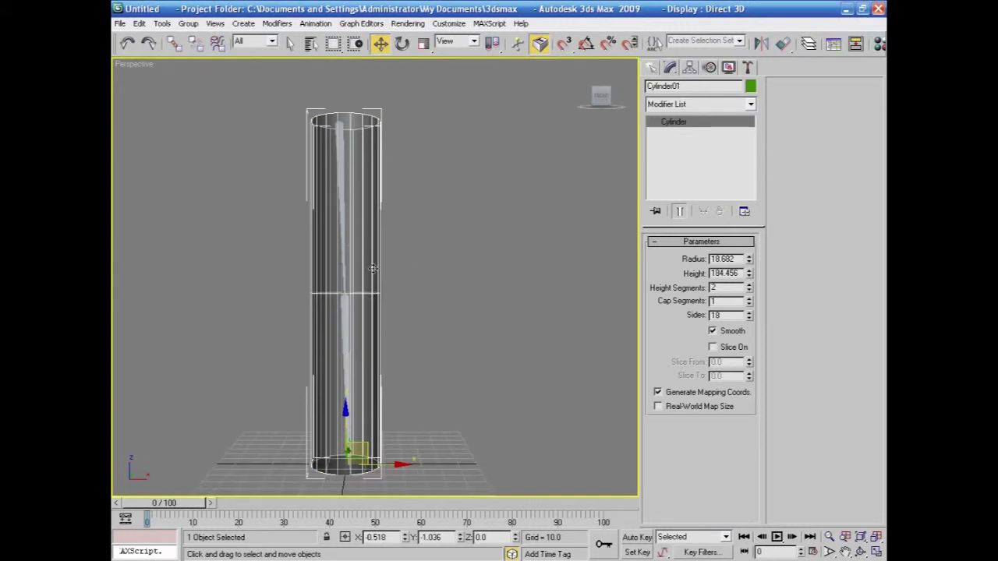
left_click(749, 285)
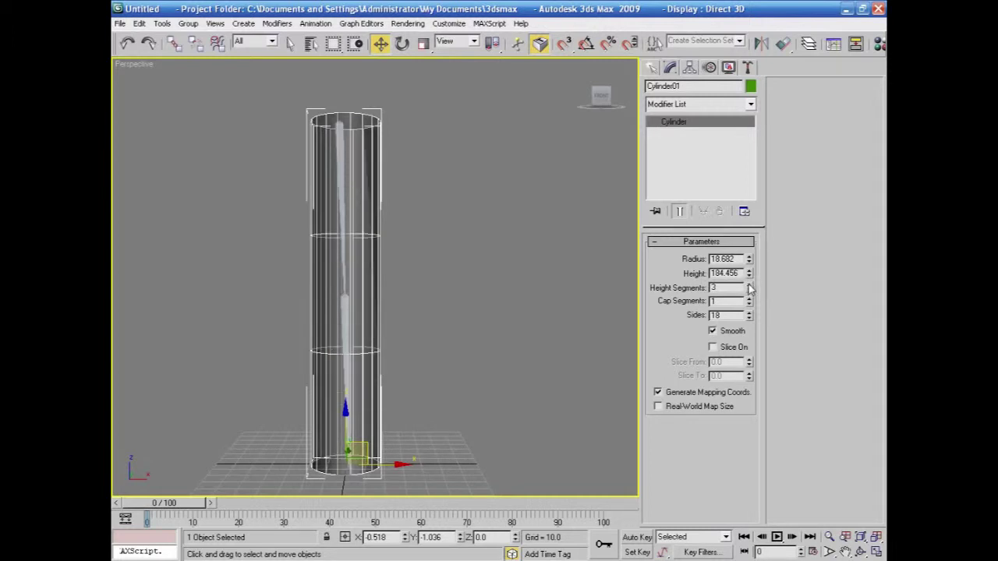
left_click(749, 285)
left_click(748, 285)
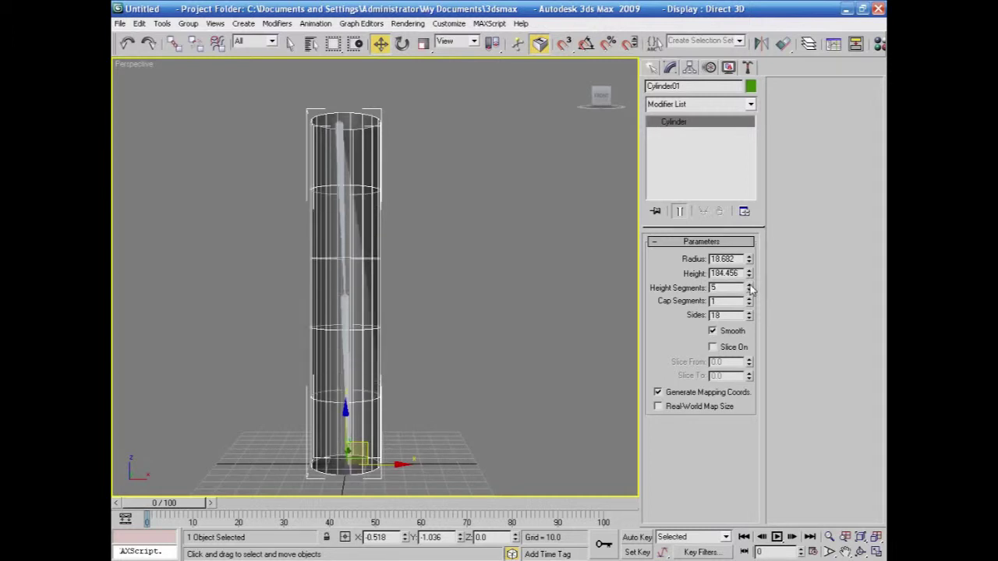
left_click(748, 286)
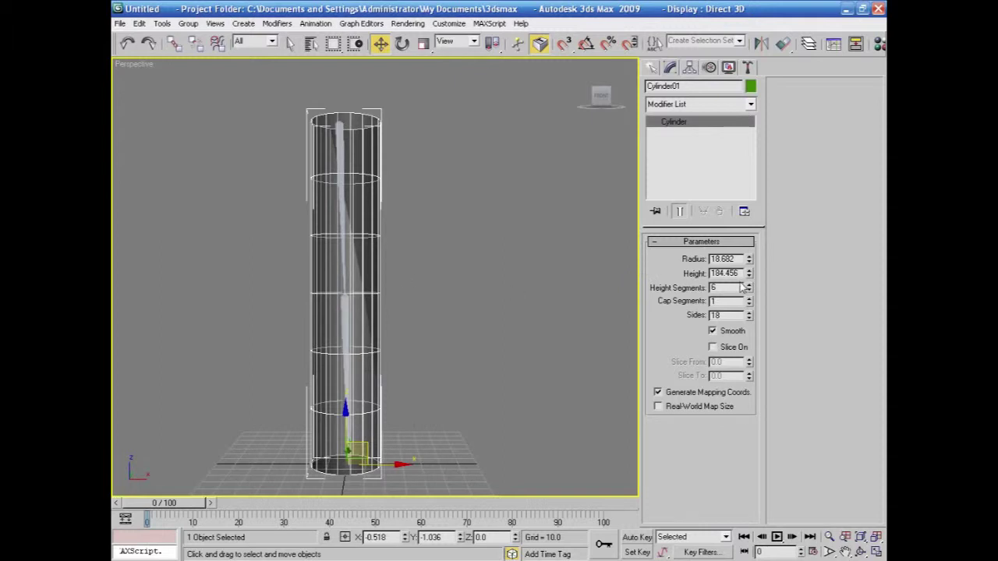
left_click(748, 285)
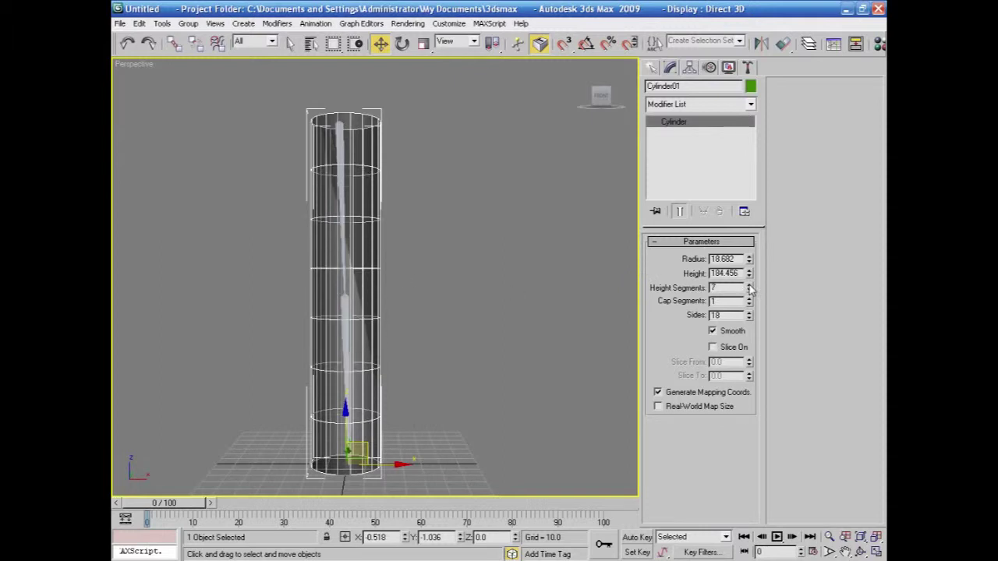
left_click(749, 285)
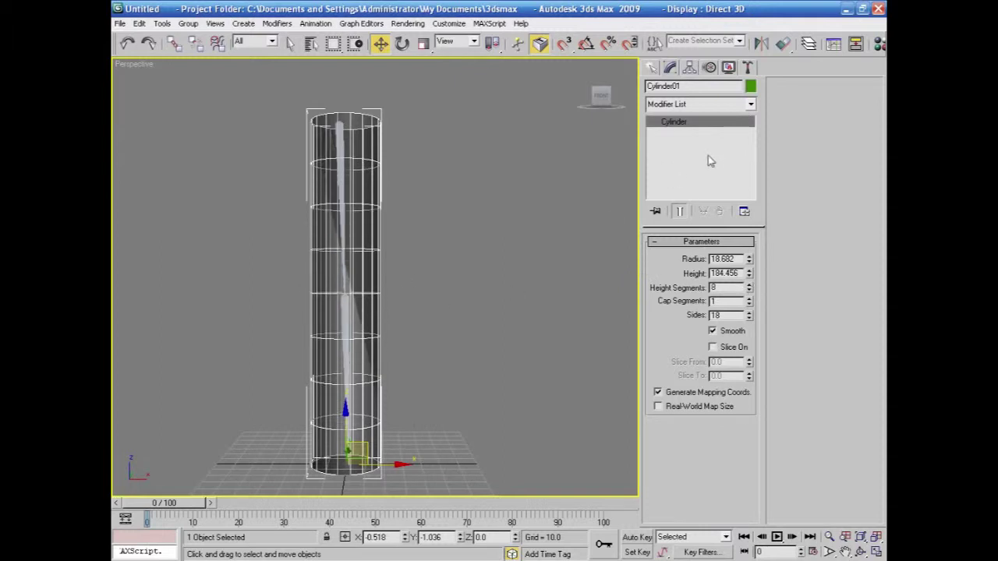
Reapply a Skin modifier to the cylinder with the added height segments
left_click(517, 241)
left_click(378, 206)
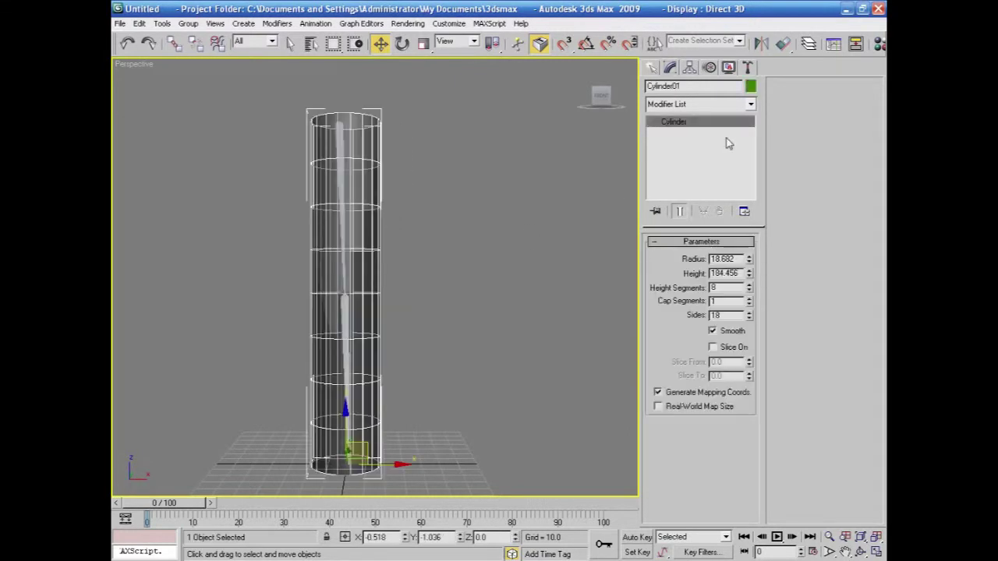
left_click(750, 104)
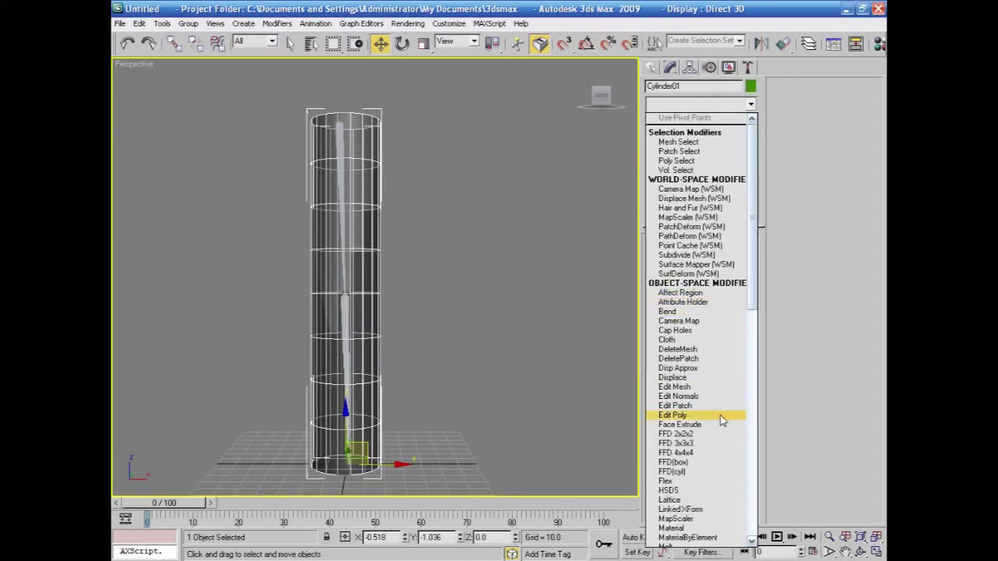
left_click_drag(759, 287, 761, 413)
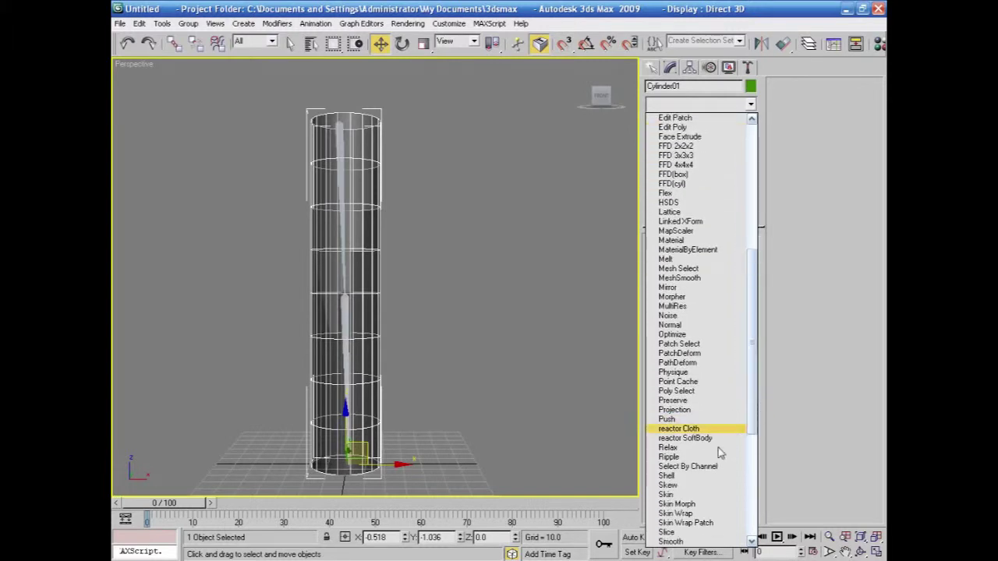